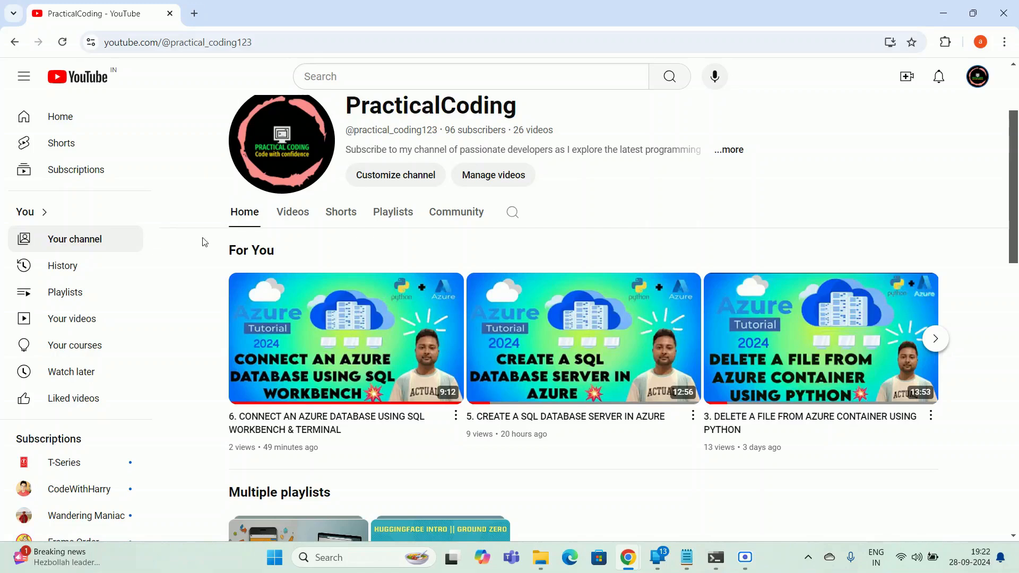
Step: Open the Azure portal at portal.azure.com in a new browser tab
scroll(779, 224, "up", 3)
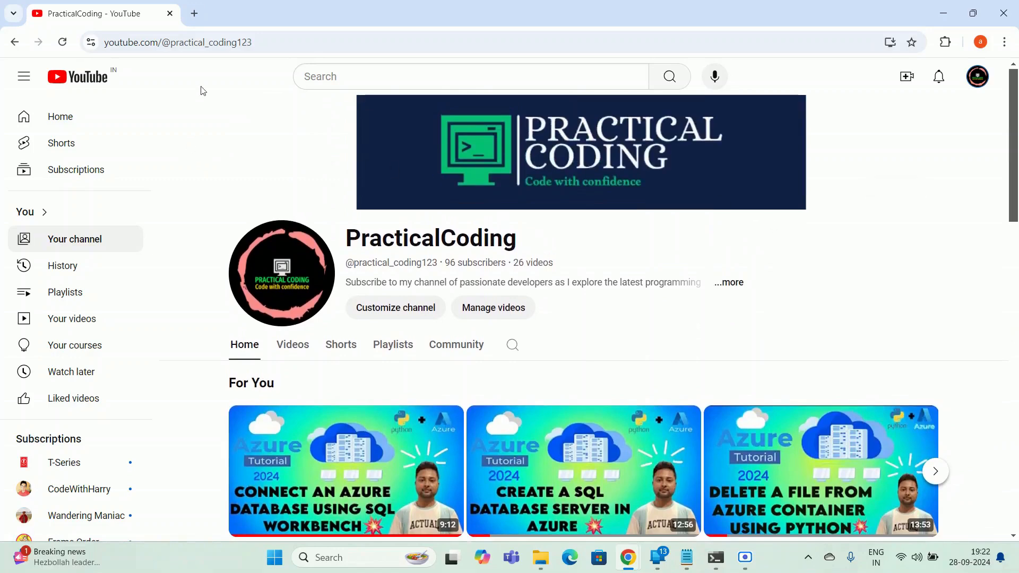
left_click(196, 14)
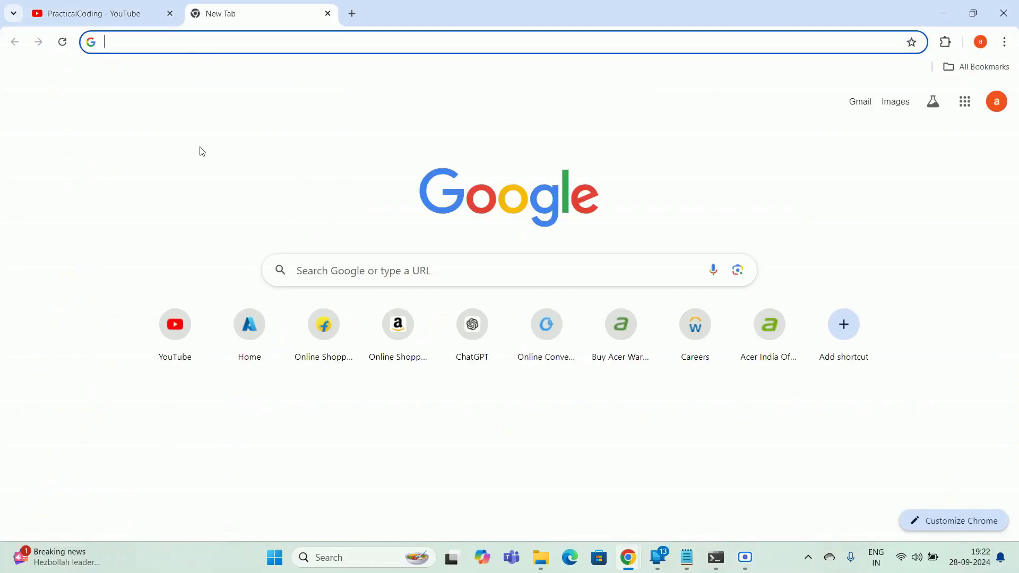
type("po")
key("Return")
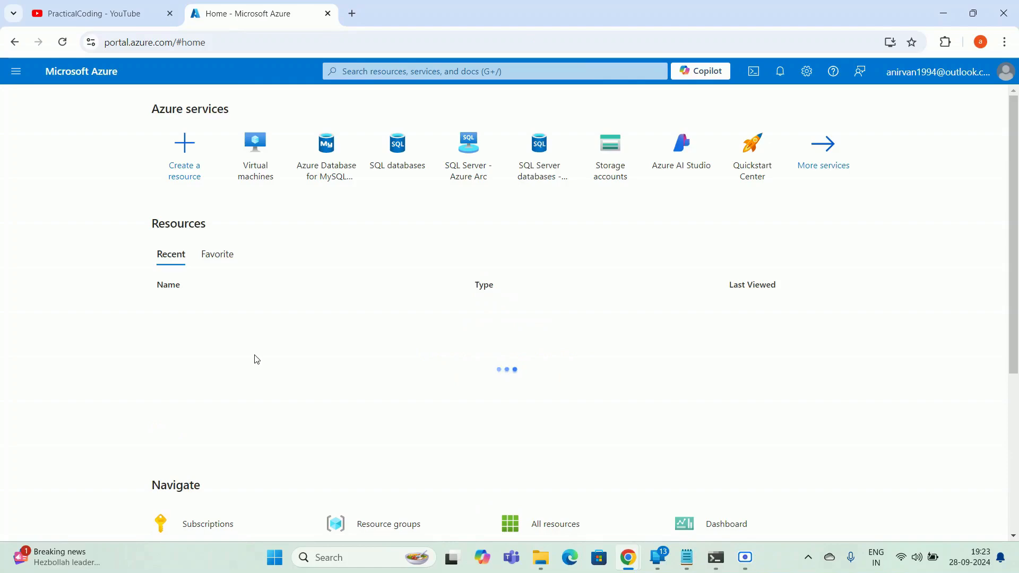
Step: Look over the portal home page and dismiss the remaining-credit notification
scroll(257, 359, "down", 1)
scroll(256, 359, "down", 2)
scroll(256, 359, "up", 2)
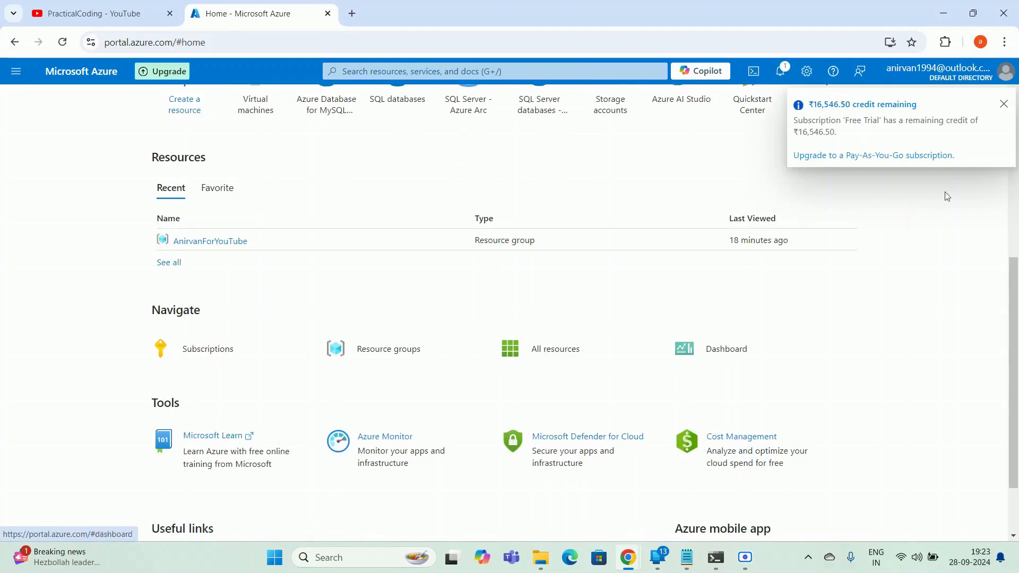
left_click(1003, 104)
scroll(272, 427, "down", 1)
scroll(271, 428, "up", 5)
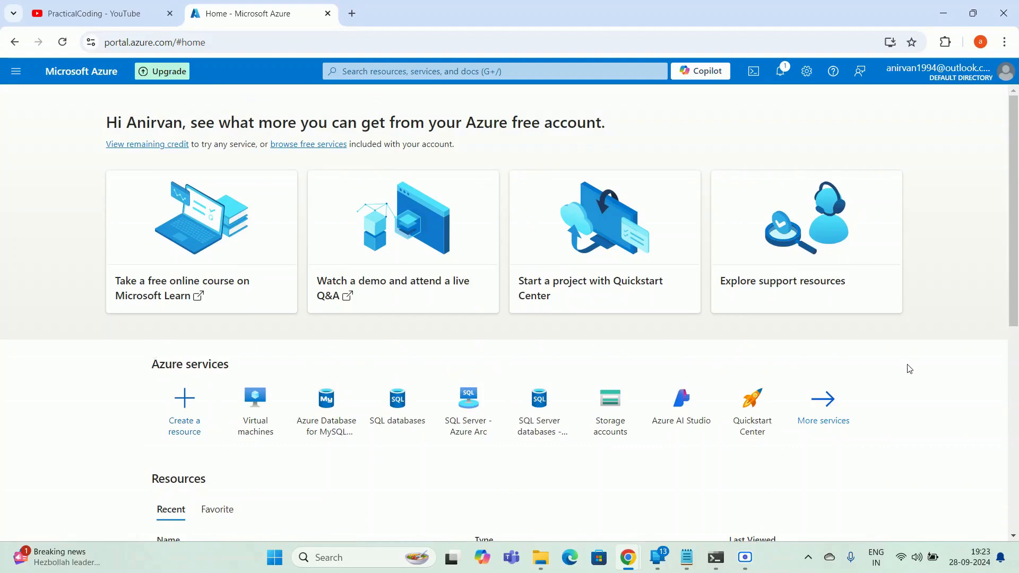
Step: Browse all Azure services and open Virtual machines from the Compute category
left_click(821, 412)
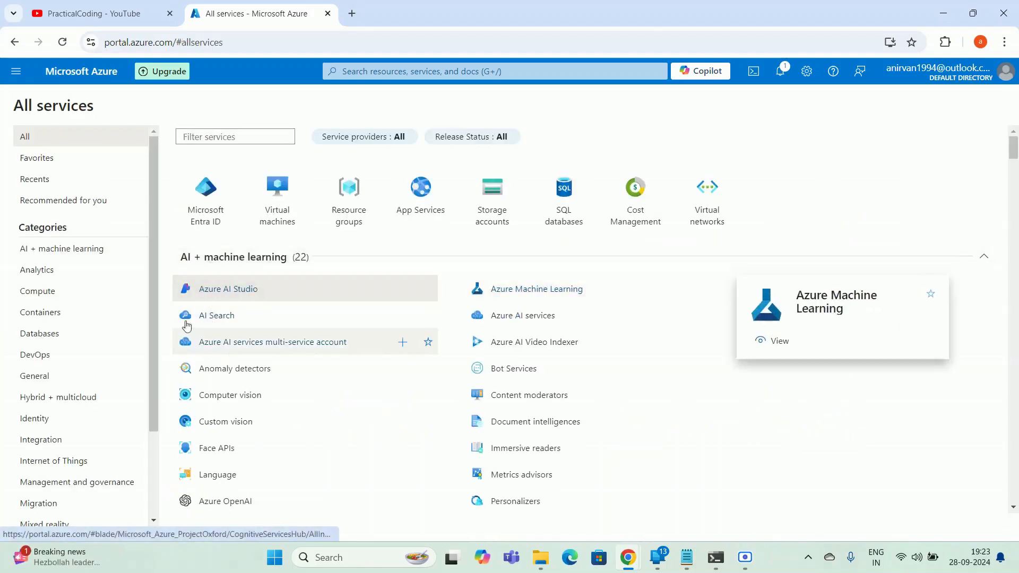
scroll(56, 381, "down", 2)
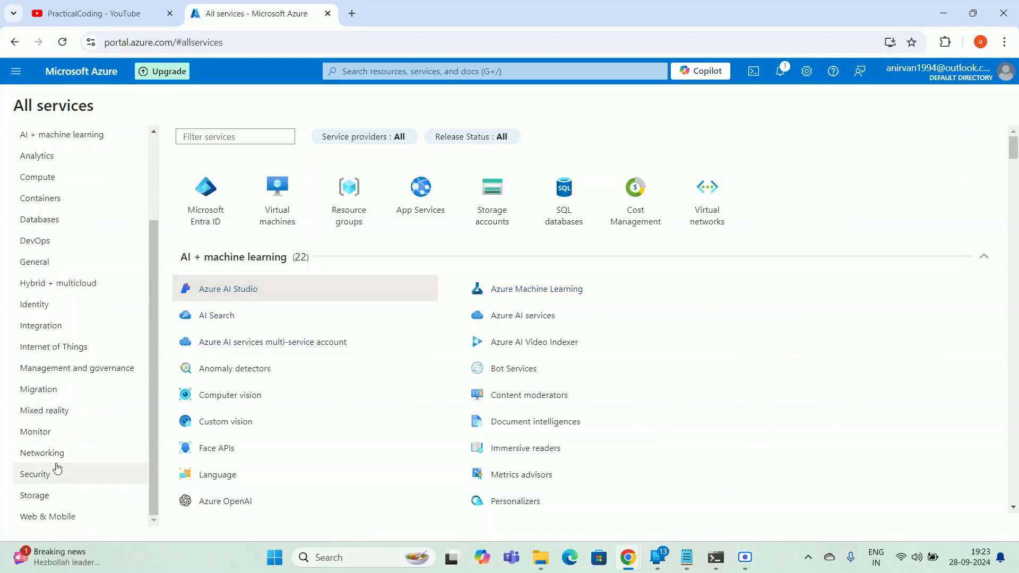
scroll(439, 364, "down", 11)
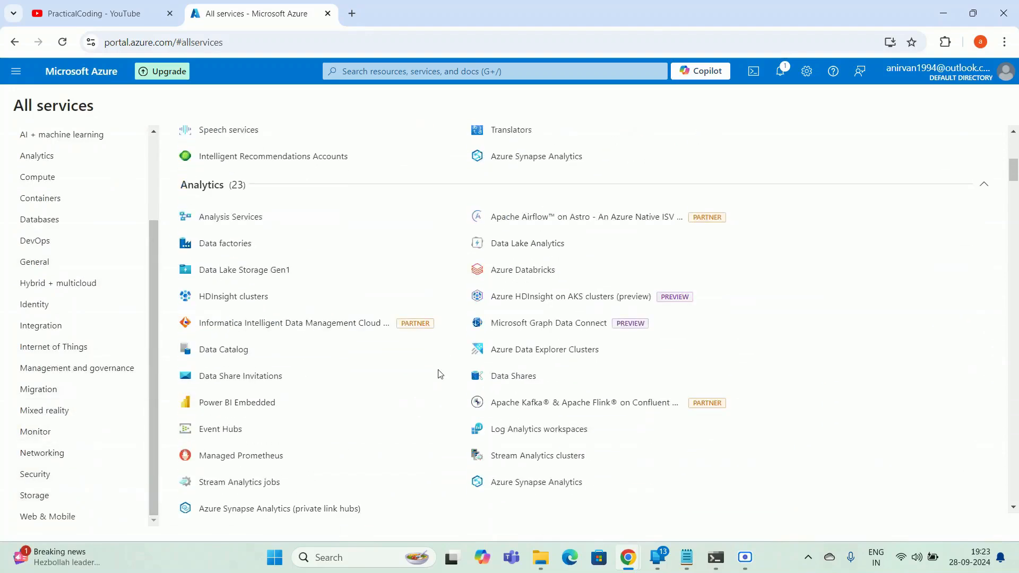
scroll(438, 380, "down", 7)
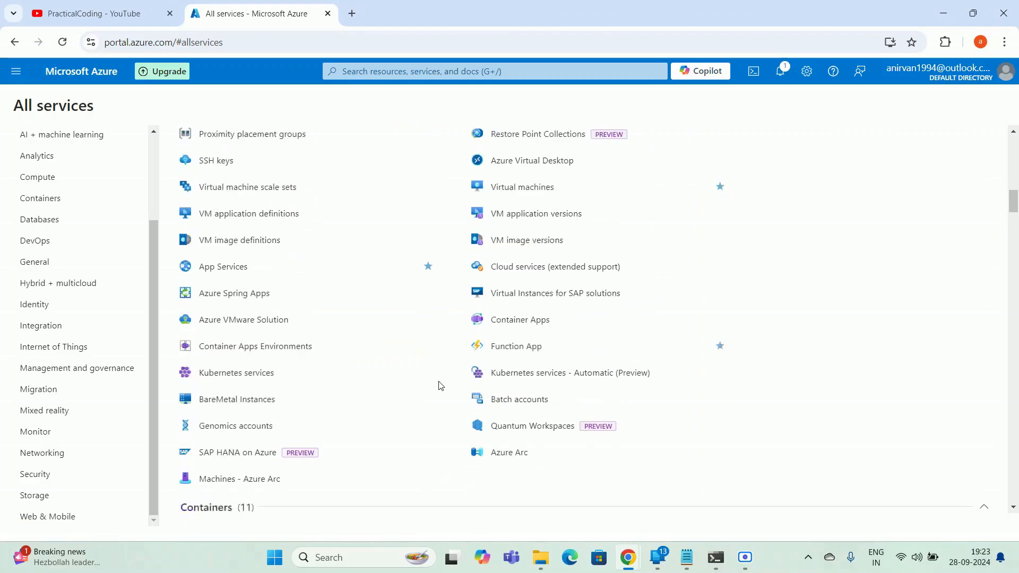
scroll(438, 380, "up", 1)
scroll(432, 402, "up", 6)
scroll(432, 403, "down", 3)
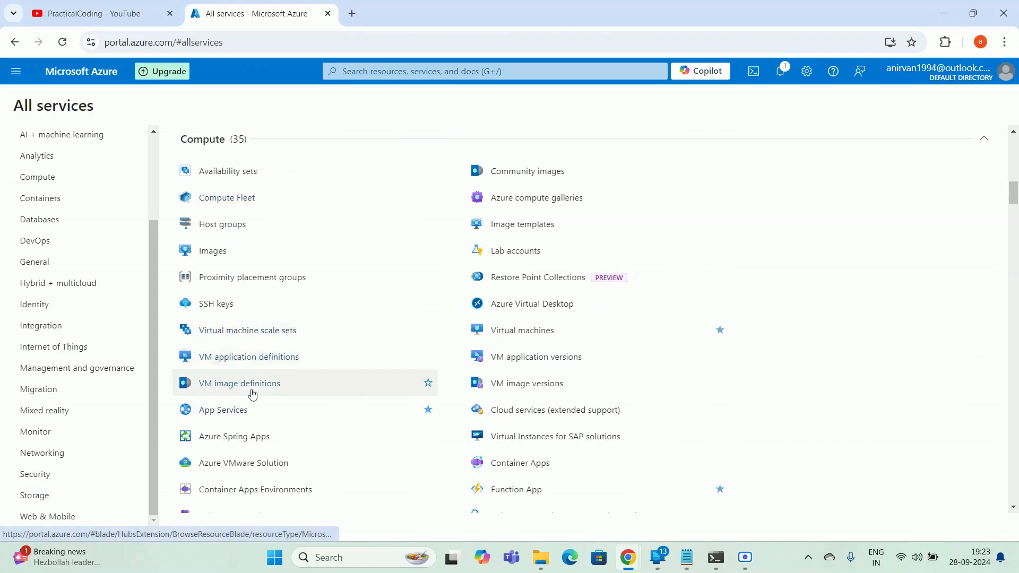
mouse_move(261, 394)
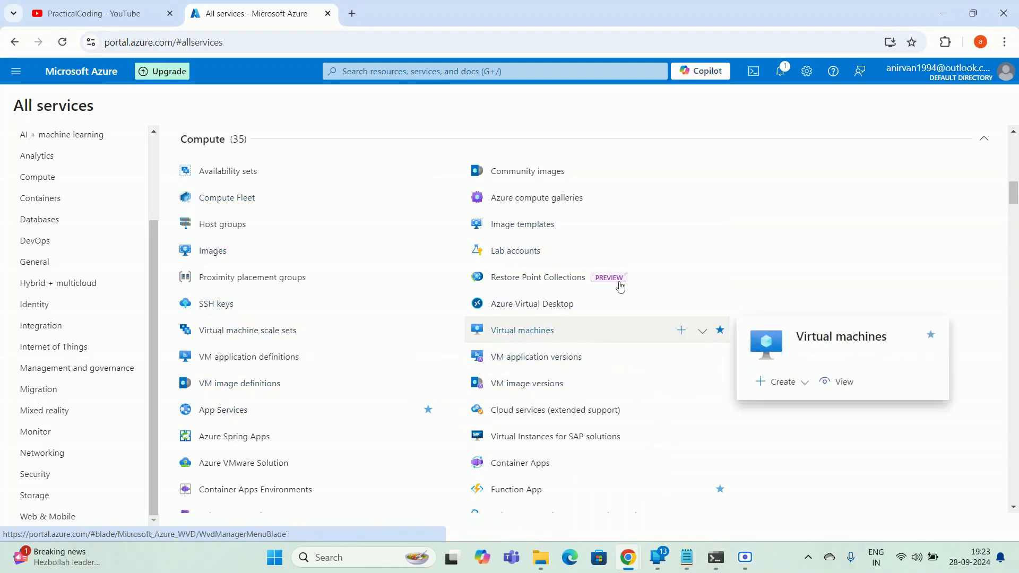
mouse_move(622, 178)
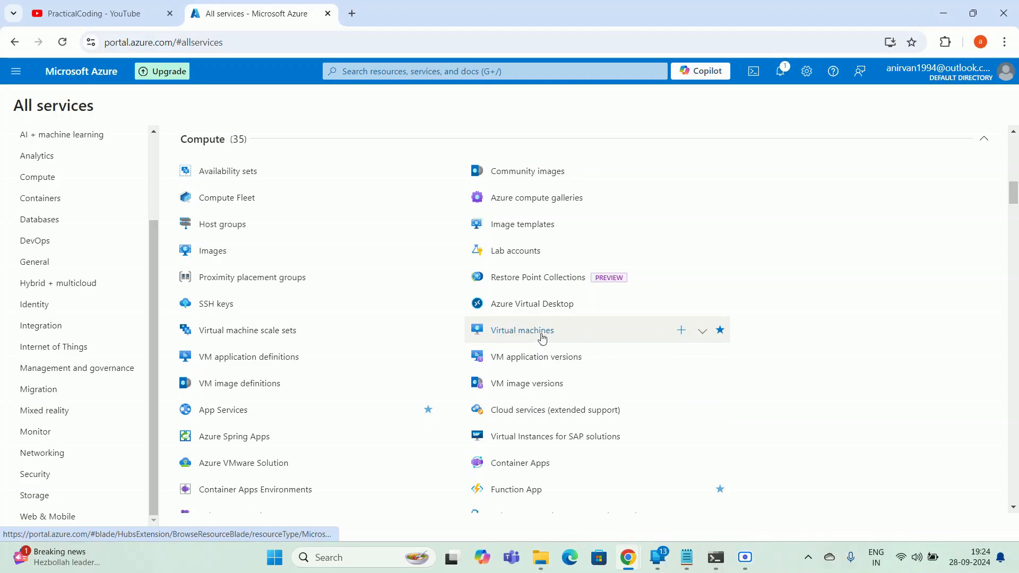
left_click(509, 333)
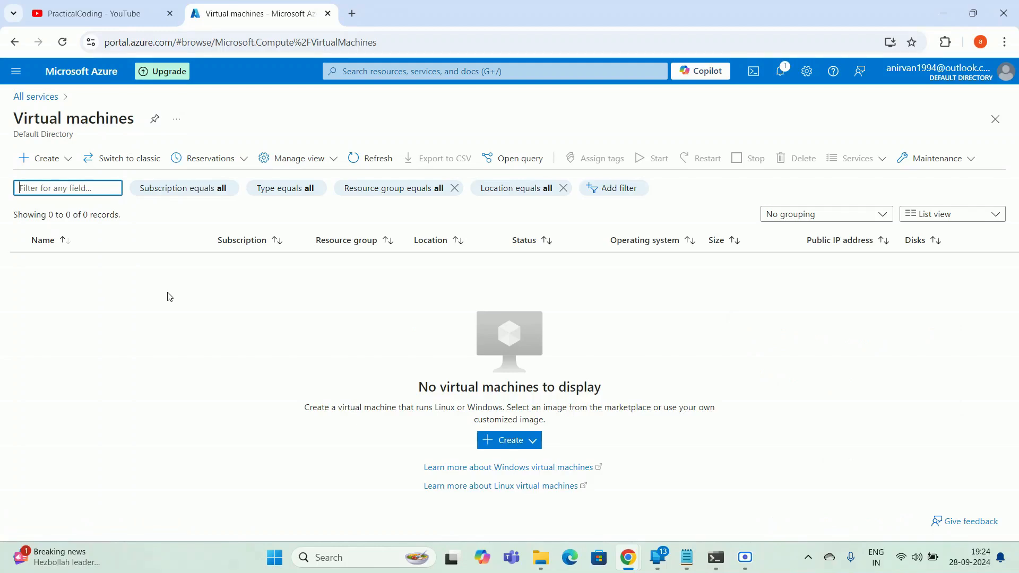
Step: Start creating a new Azure virtual machine hosted by Azure, without a preset configuration
left_click(68, 159)
left_click(114, 472)
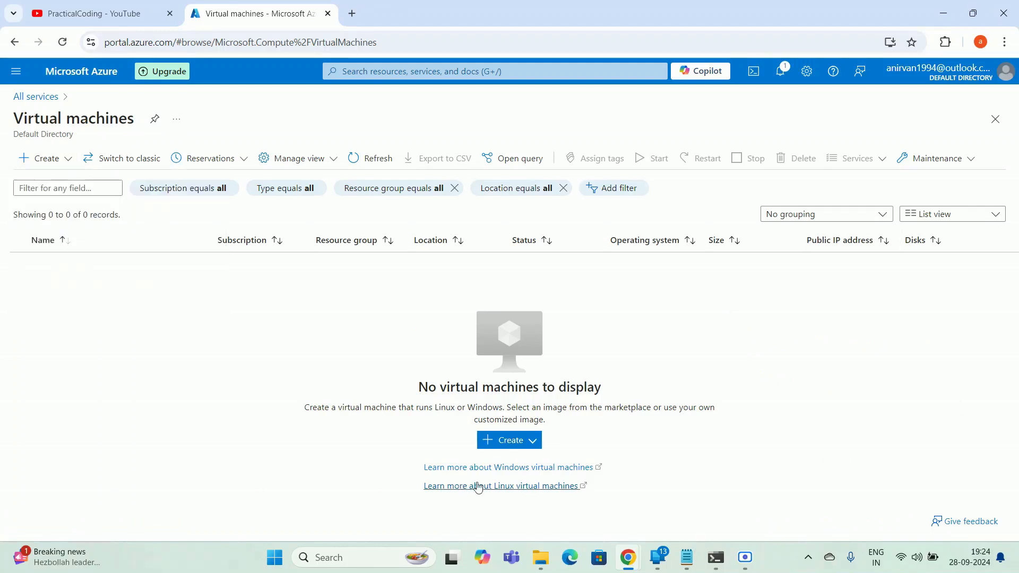
left_click(68, 161)
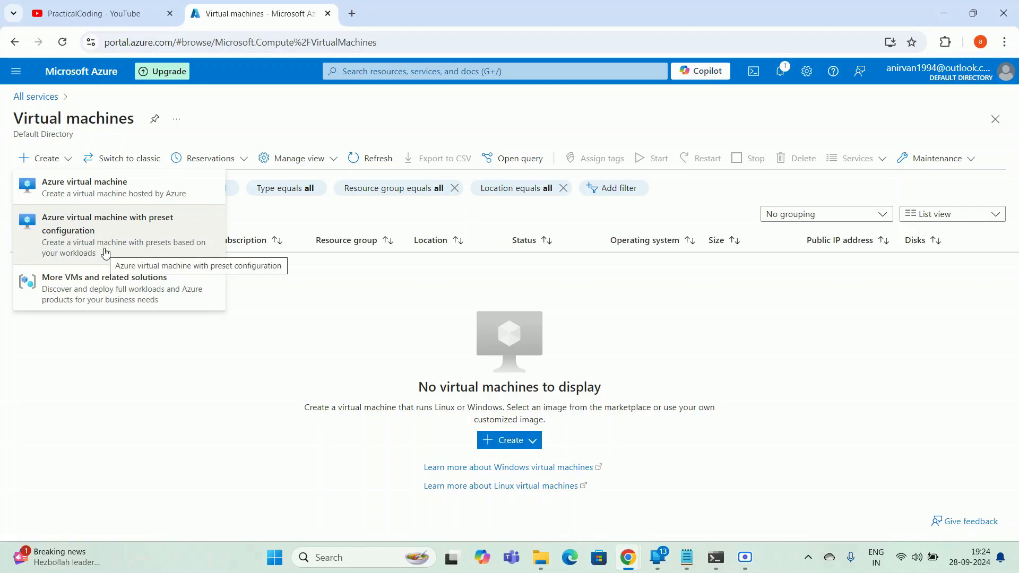
left_click(155, 196)
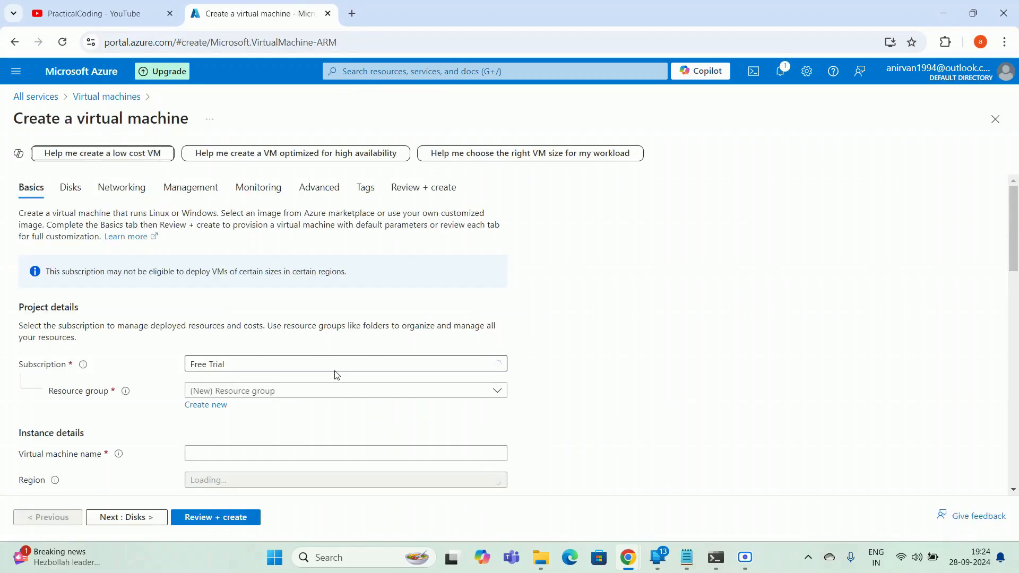
Step: Assign the virtual machine to the existing YouTube resource group and name it youtubedemo
scroll(431, 324, "down", 1)
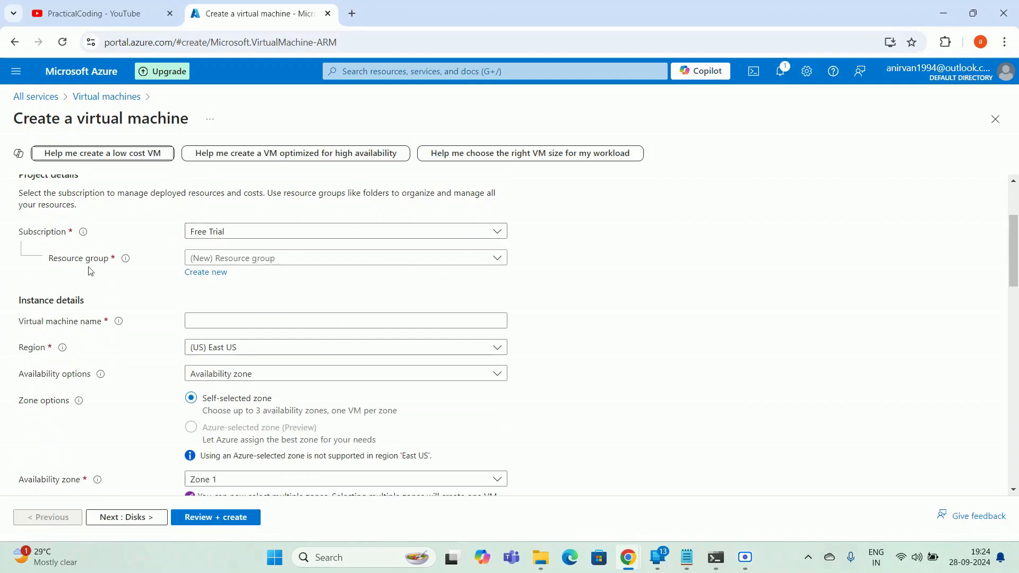
left_click(314, 260)
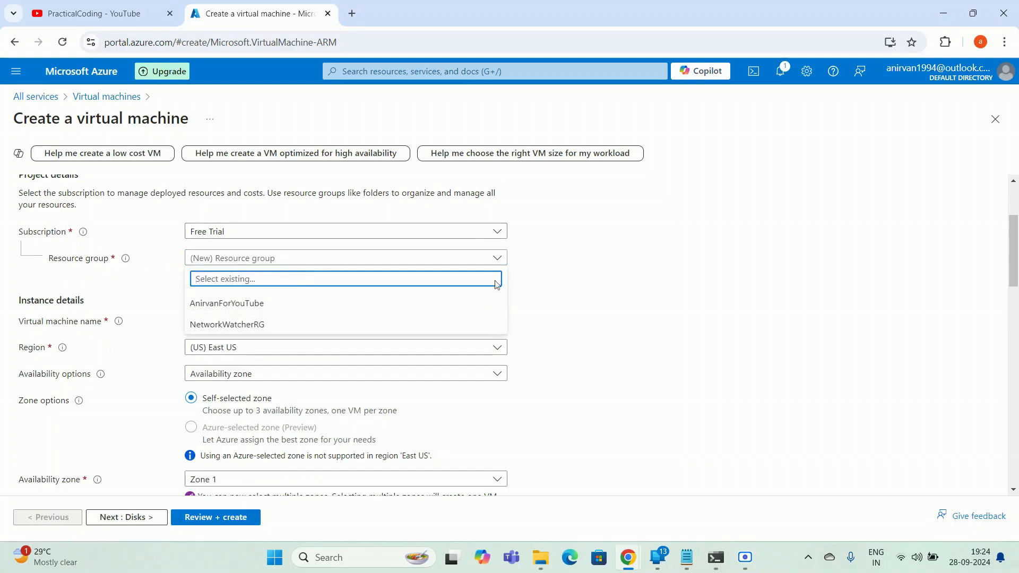
left_click(282, 307)
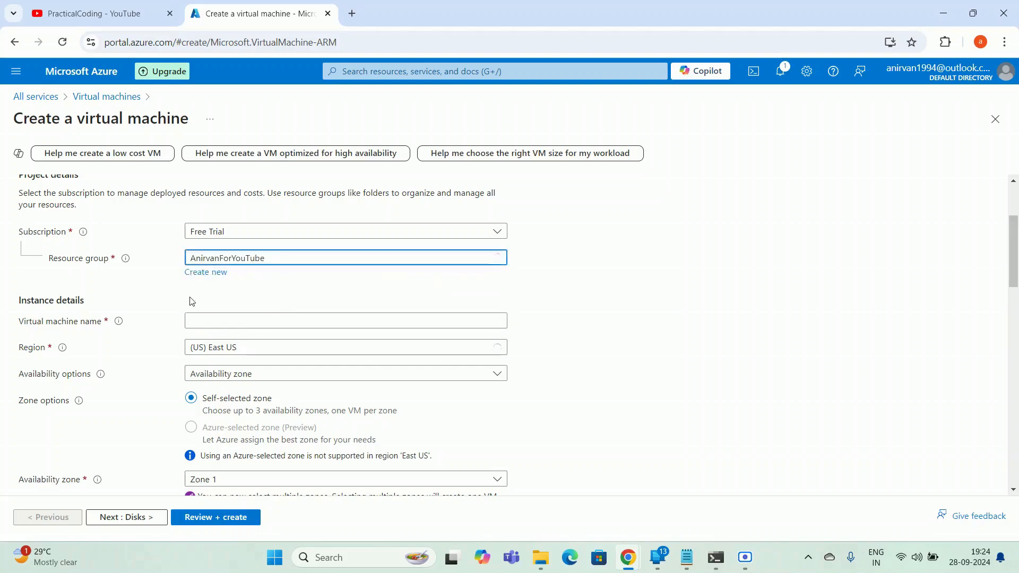
left_click(248, 318)
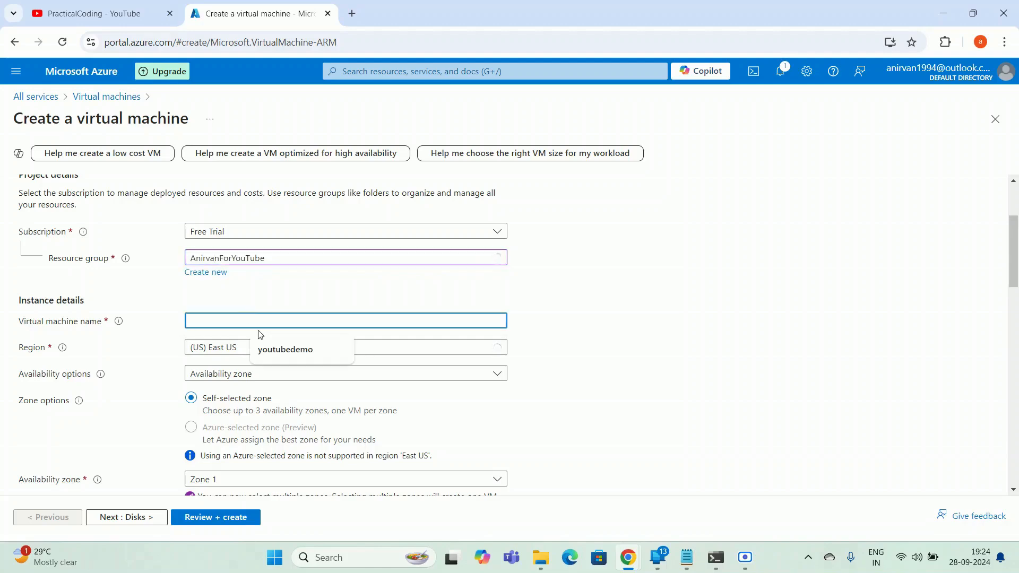
left_click(271, 351)
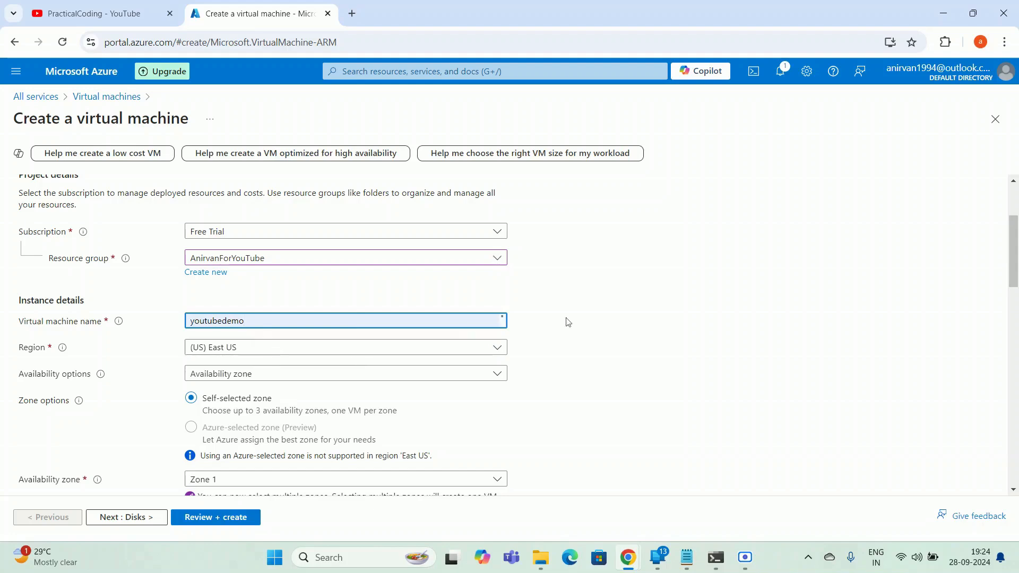
Step: Set the virtual machine's region to (Asia Pacific) Central India
scroll(585, 310, "down", 1)
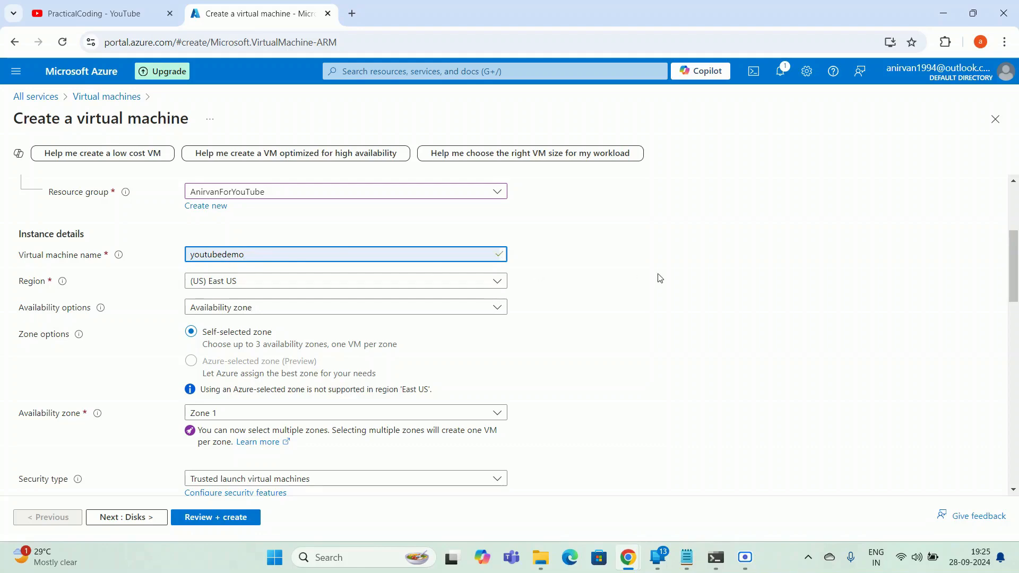
left_click(269, 283)
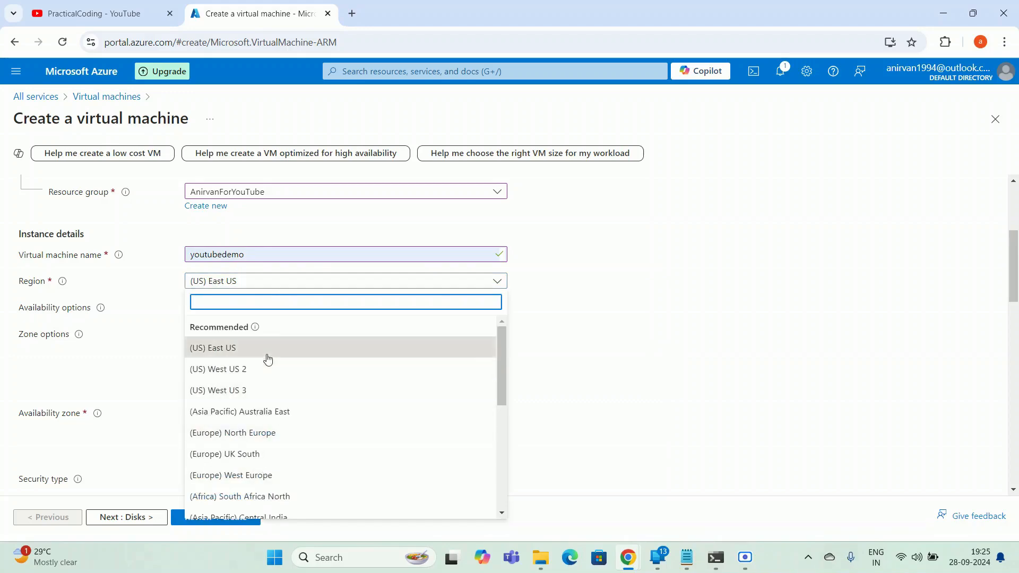
type("india")
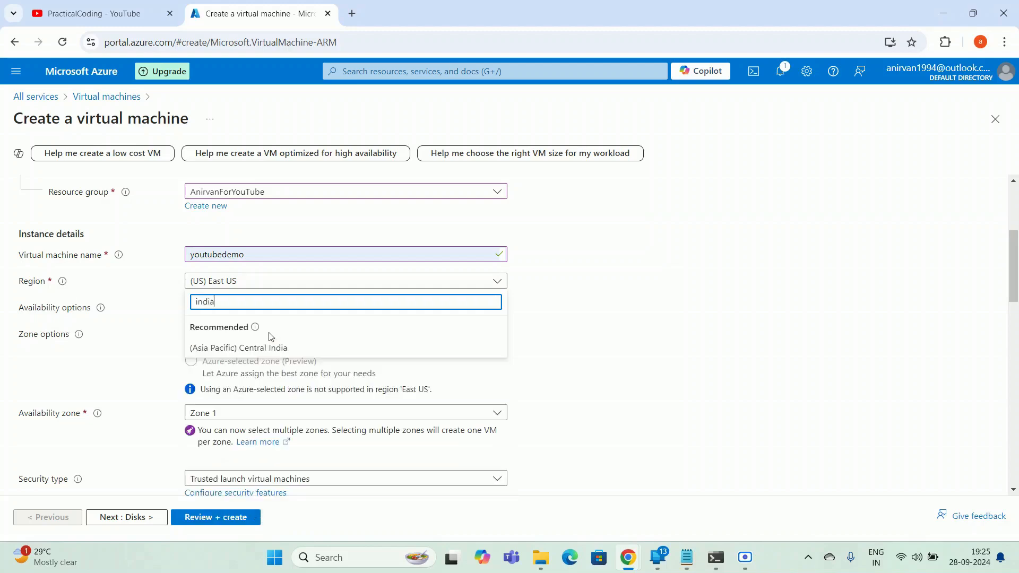
double_click(207, 302)
left_click(301, 349)
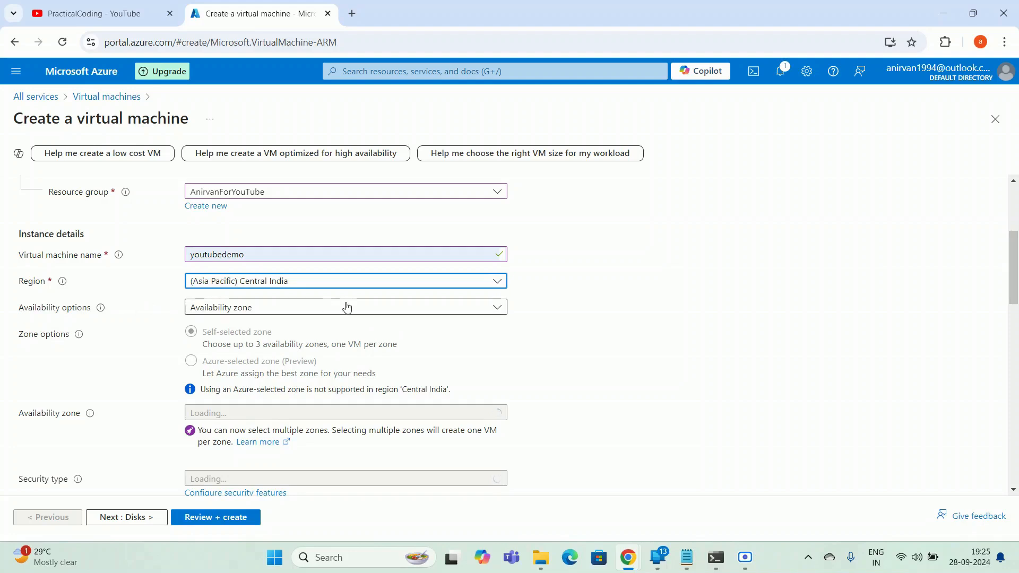
Step: Review the availability options, availability zone and security type of the virtual machine
left_click(335, 313)
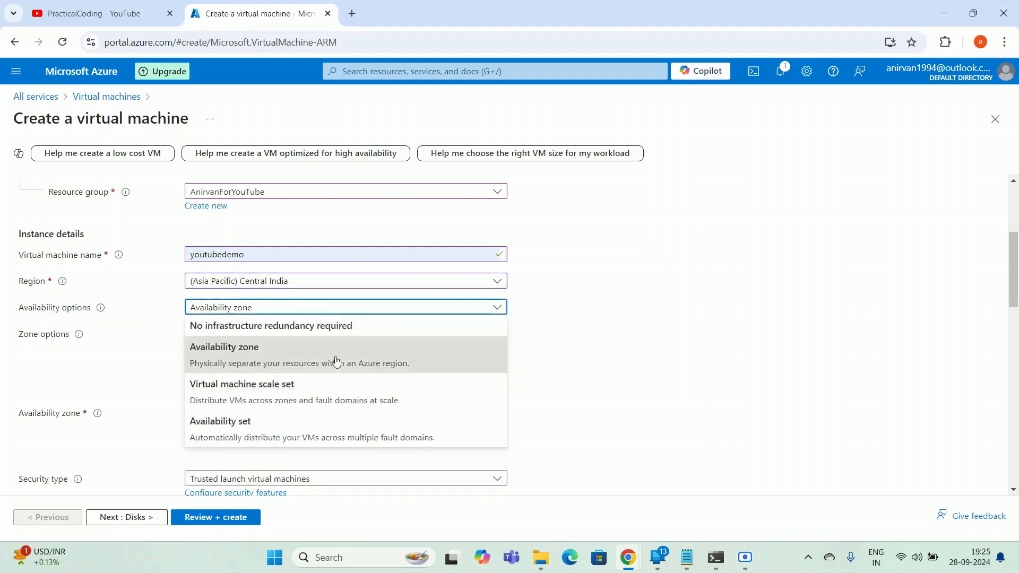
left_click(709, 354)
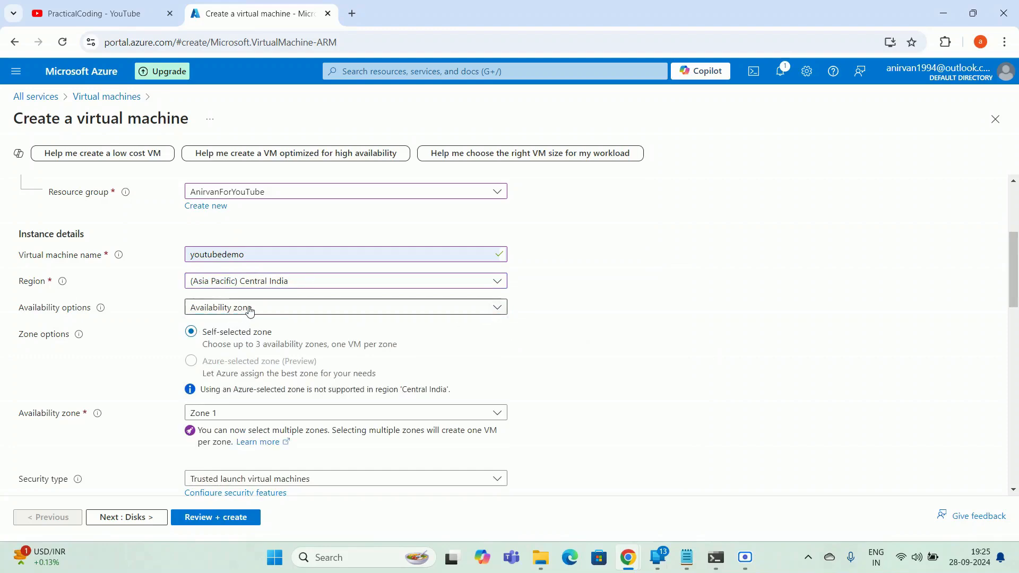
scroll(596, 348, "down", 1)
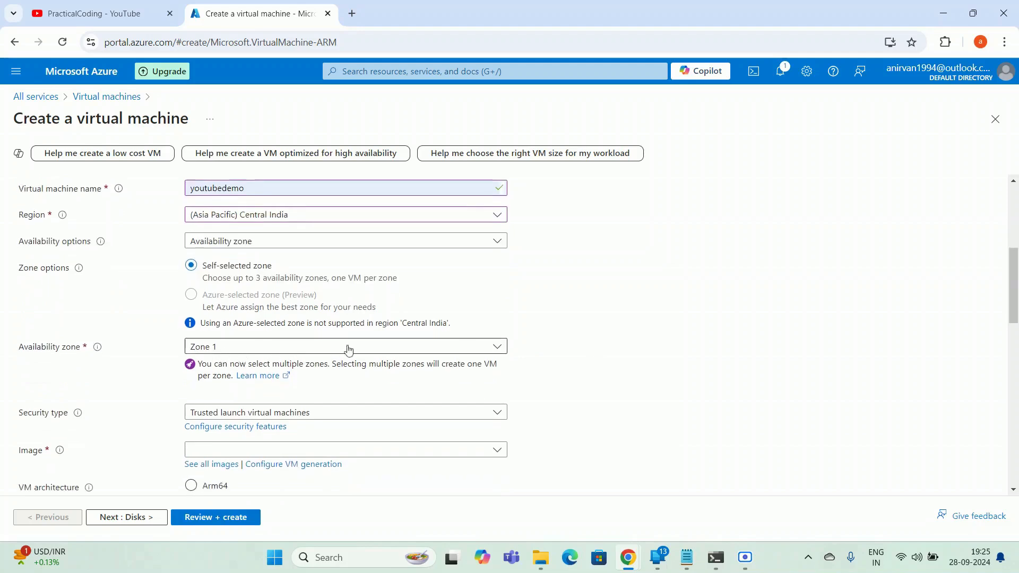
scroll(632, 350, "down", 1)
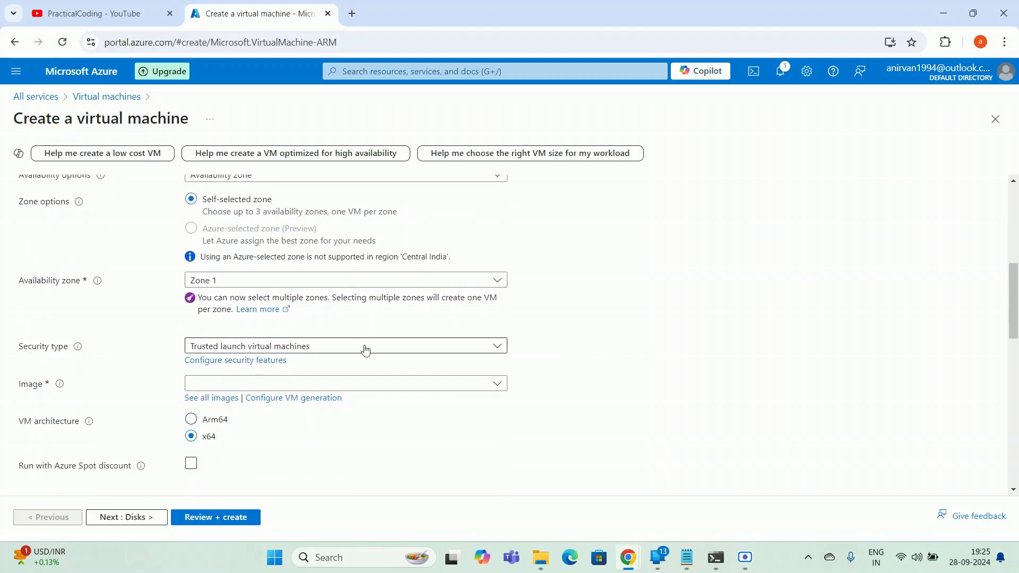
scroll(364, 349, "down", 1)
scroll(356, 352, "up", 1)
scroll(312, 348, "down", 1)
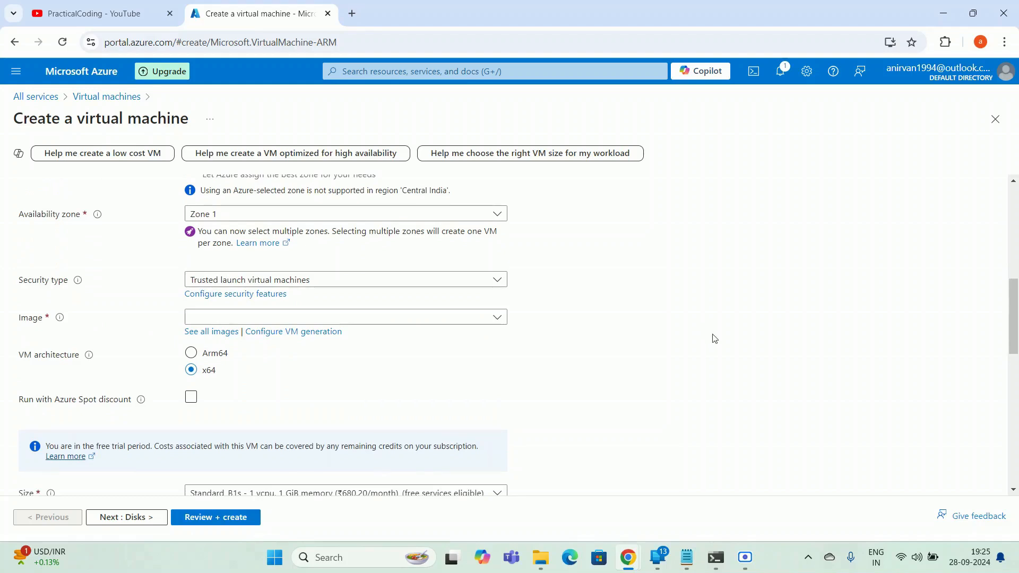
Step: Choose Ubuntu Server 22.04 LTS - x64 Gen2 as the virtual machine's image
left_click(423, 316)
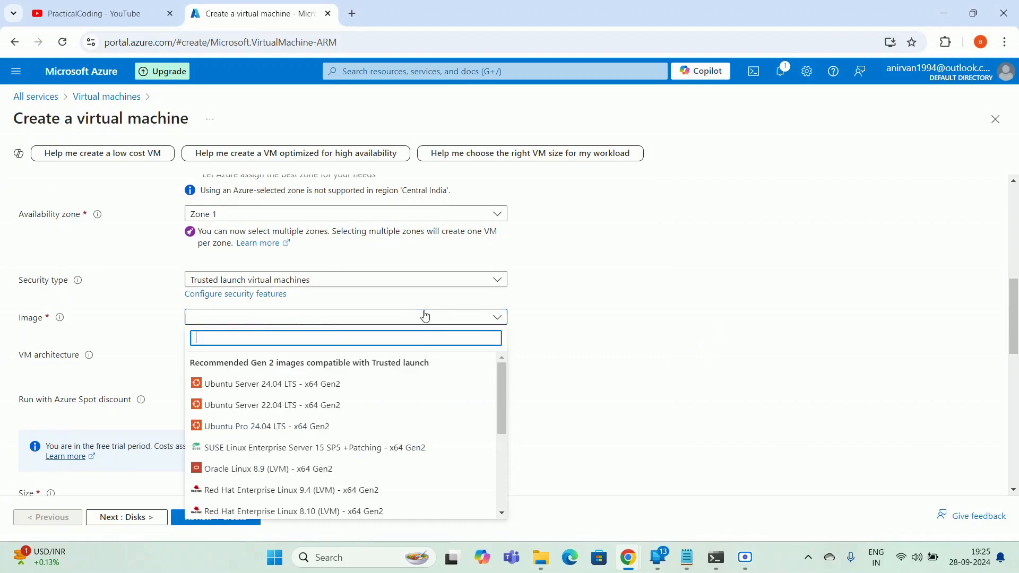
scroll(325, 447, "down", 1)
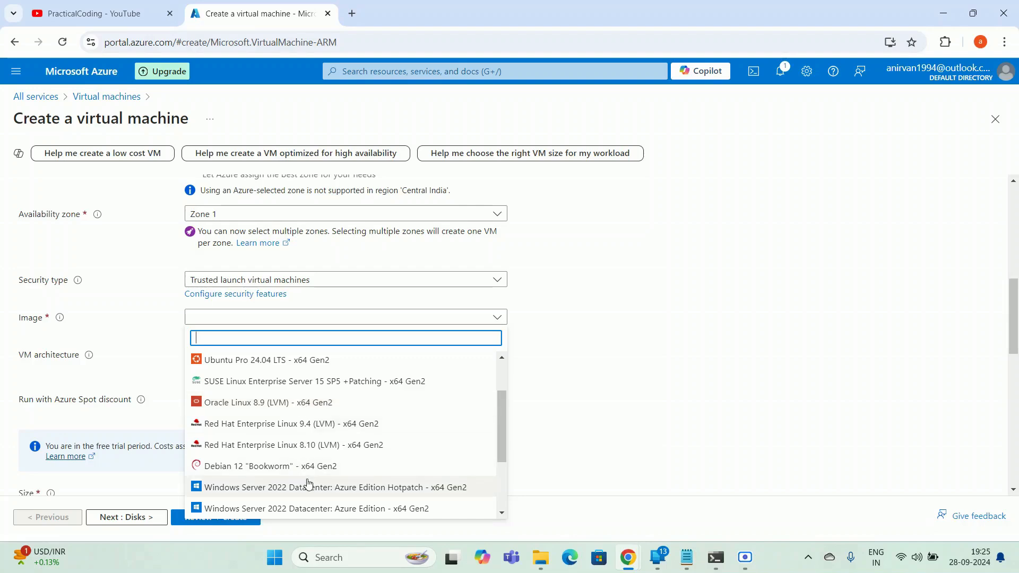
scroll(307, 484, "up", 1)
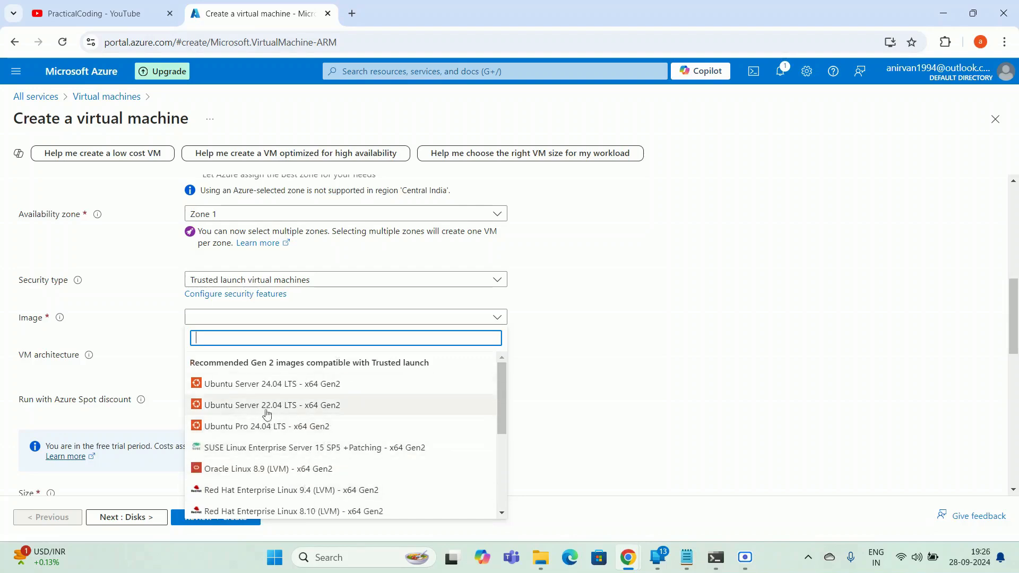
left_click(347, 408)
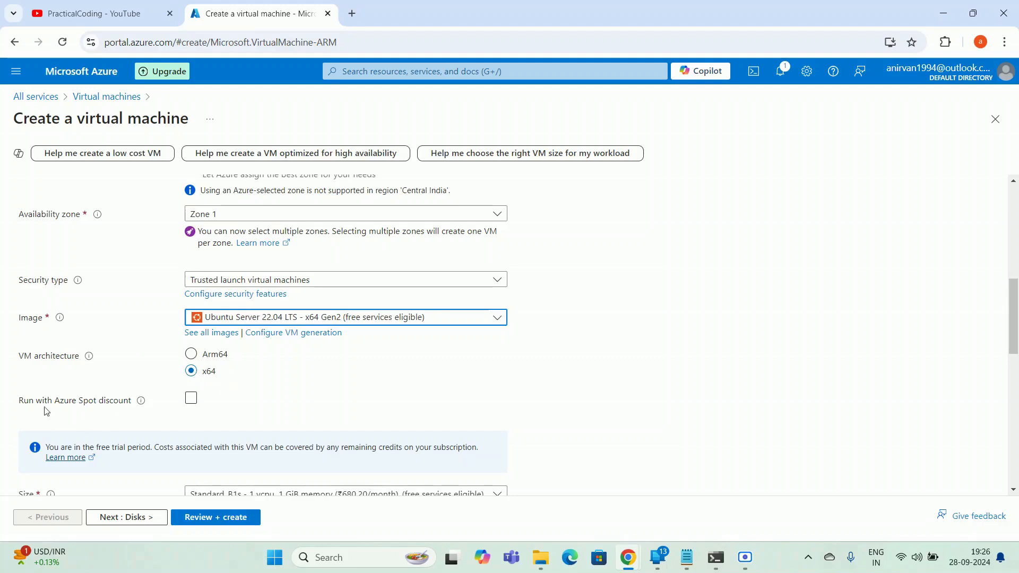
scroll(273, 392, "down", 2)
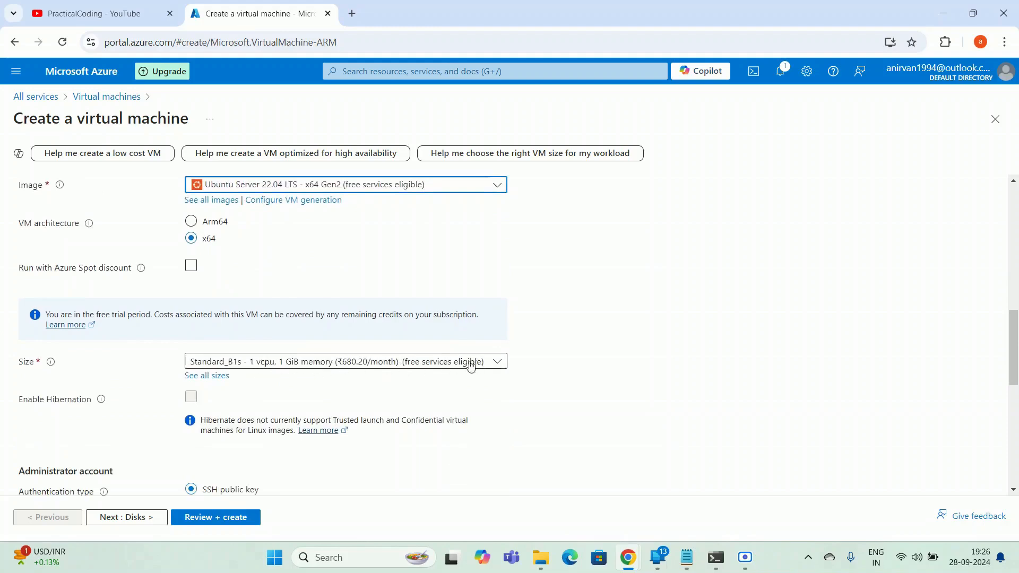
Step: Review the available virtual machine sizes, keeping the free services eligible Standard_B1s with 1 vcpu and 1 GiB memory
left_click(372, 361)
left_click(372, 361)
left_click(372, 368)
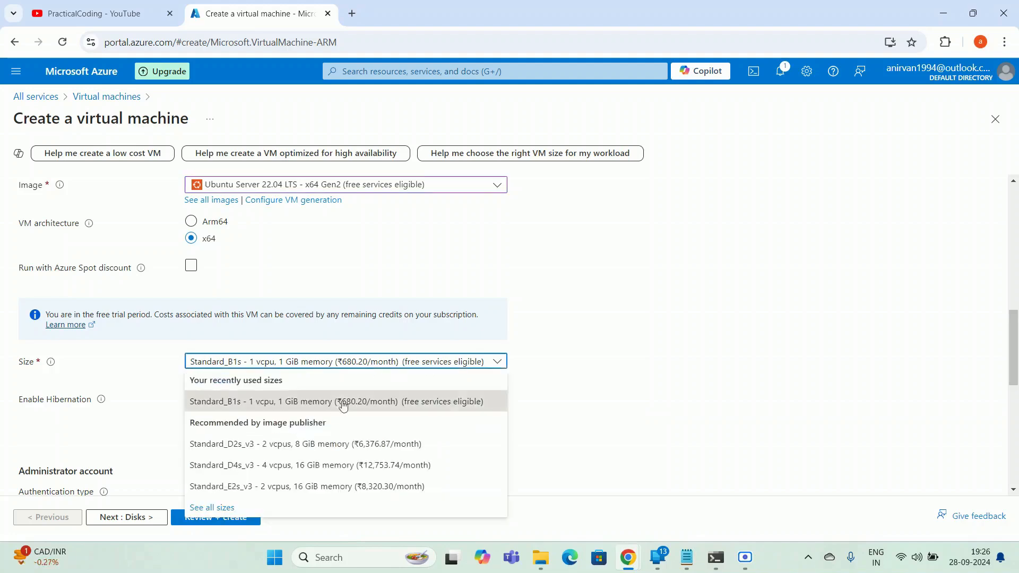
left_click(609, 390)
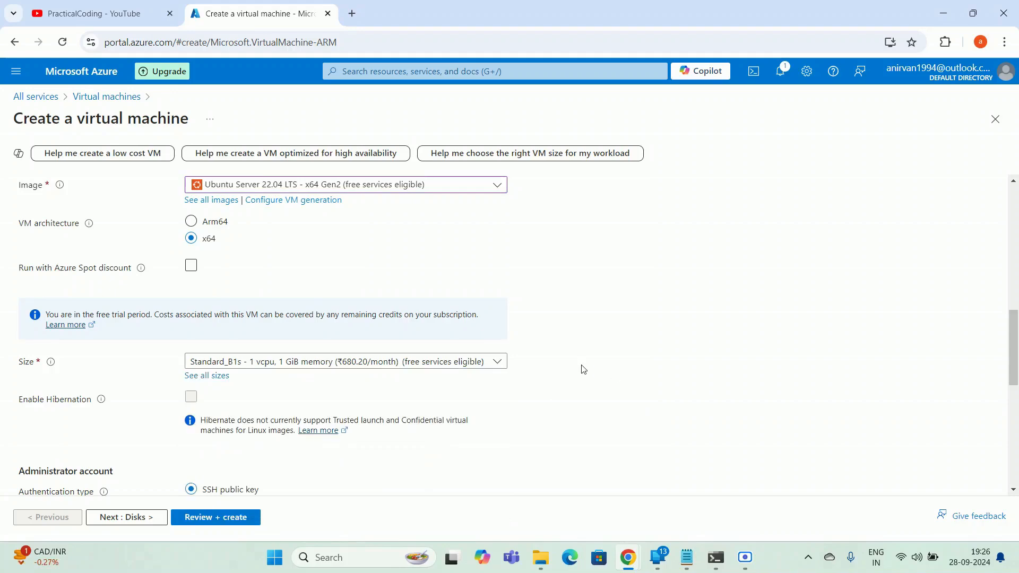
scroll(580, 366, "down", 2)
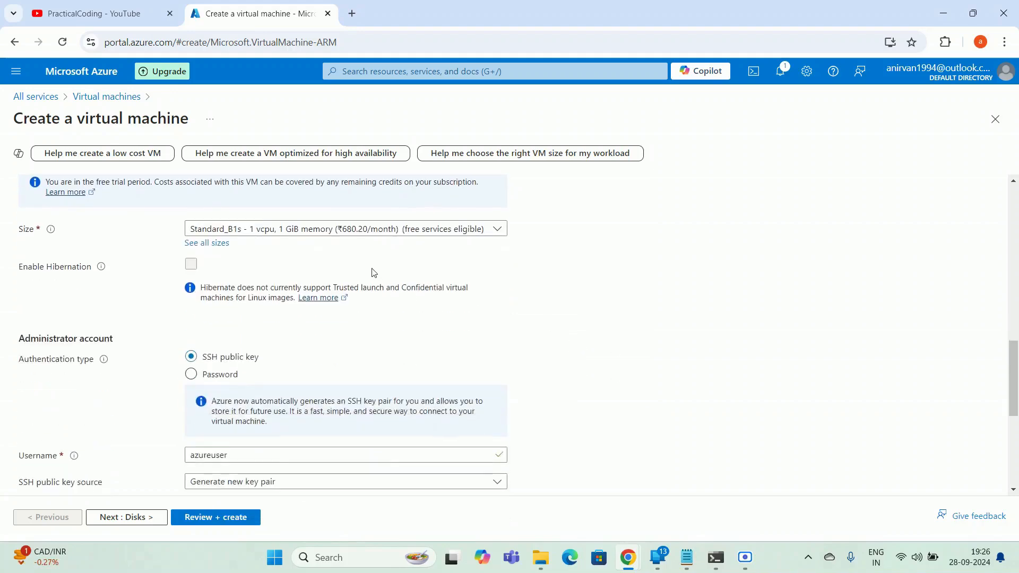
left_click(305, 231)
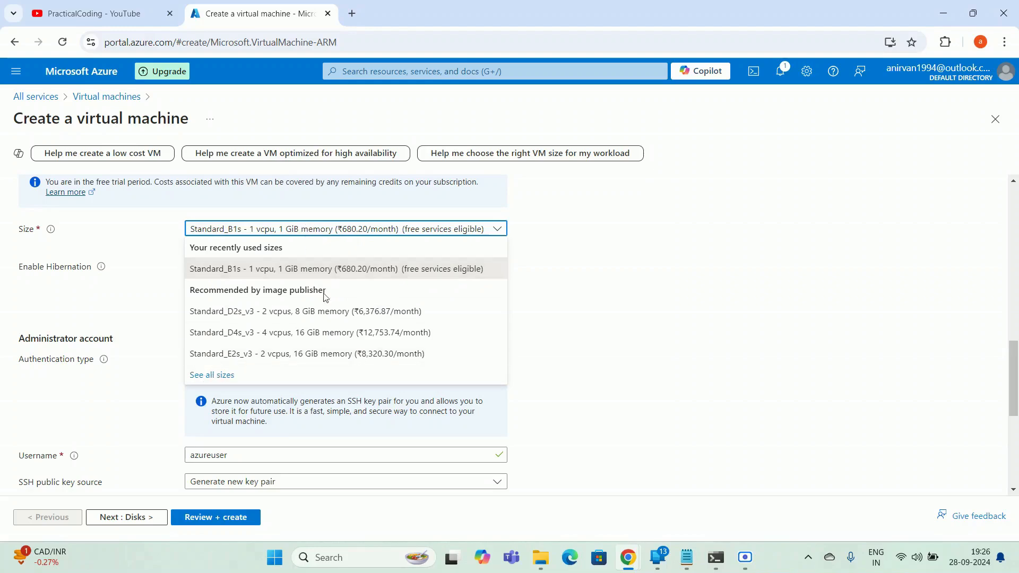
left_click(633, 342)
scroll(572, 375, "up", 5)
scroll(571, 375, "down", 4)
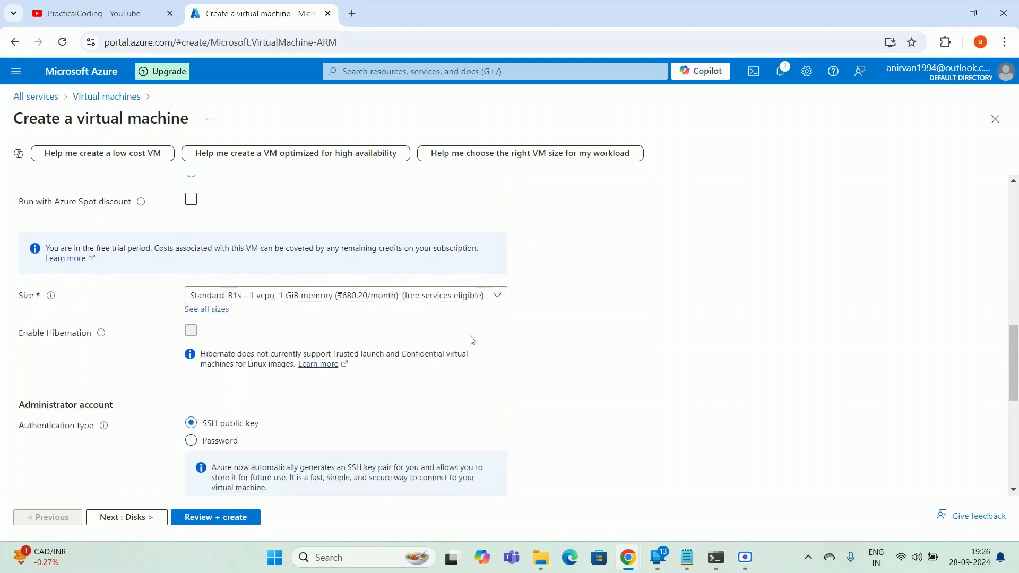
left_click(344, 298)
left_click(683, 337)
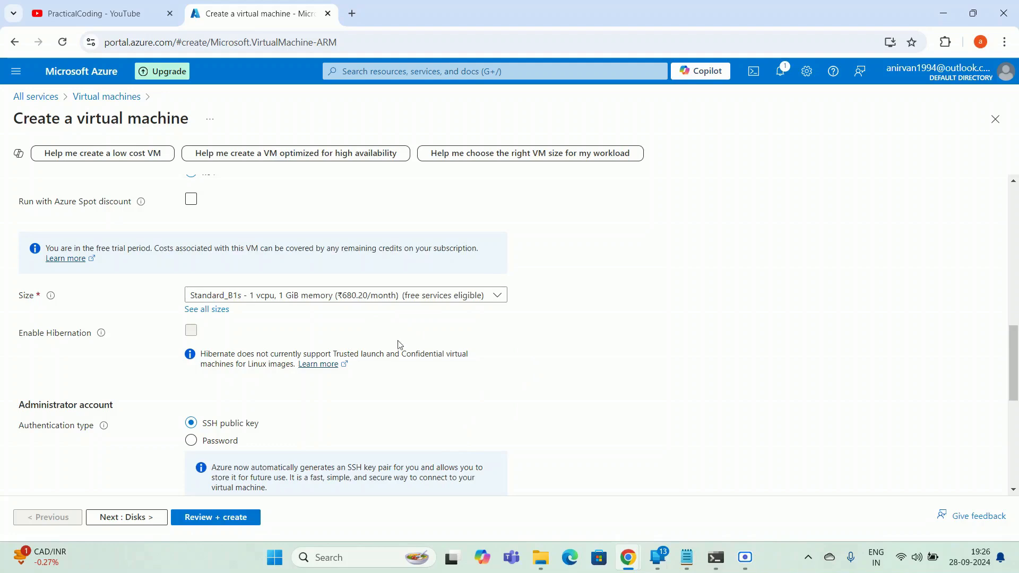
Step: Set the administrator account's authentication type to Password instead of SSH public key
scroll(399, 385, "down", 3)
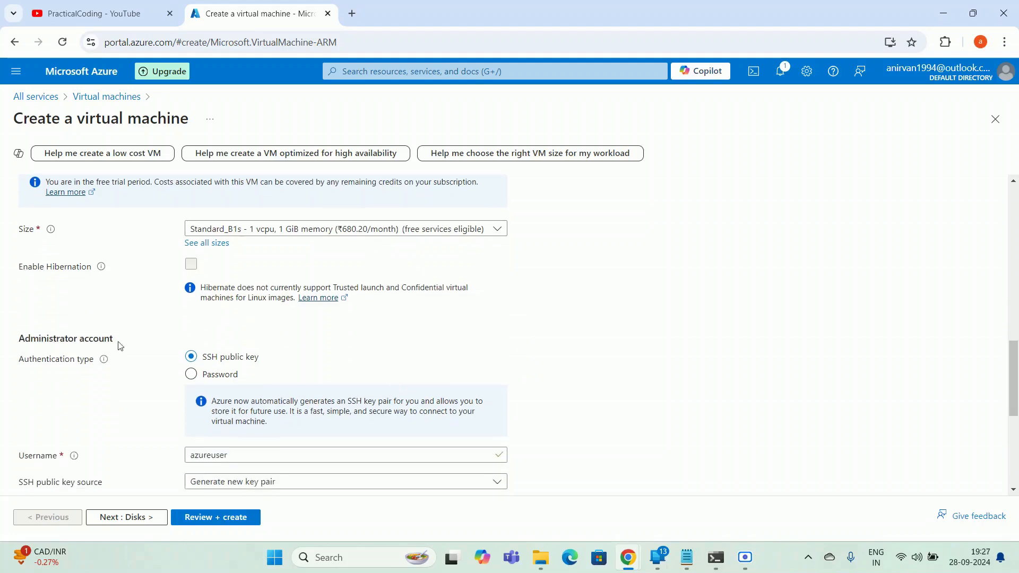
left_click(219, 380)
scroll(392, 361, "down", 1)
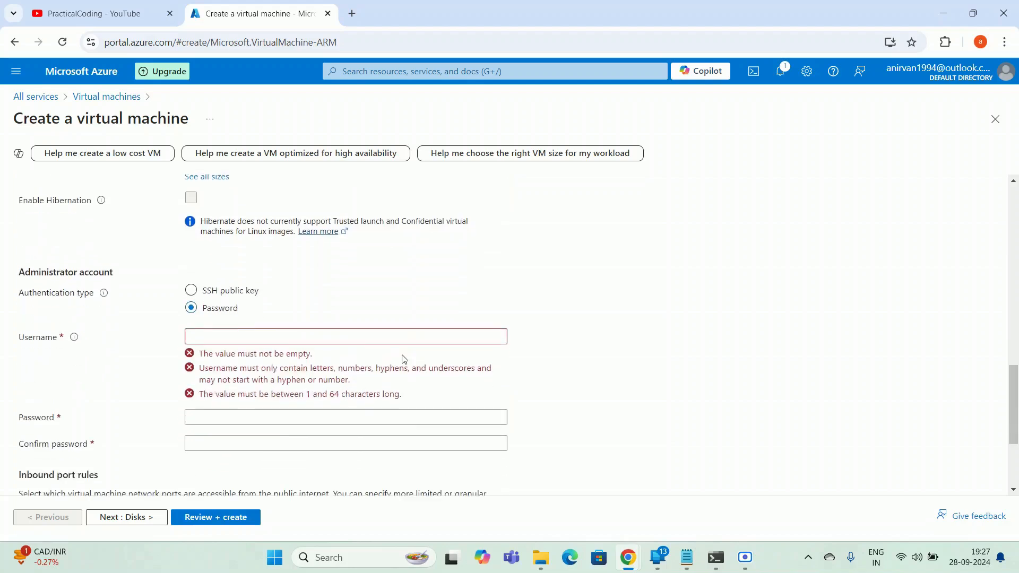
Step: Set the administrator username to youtubedemo, the same as the virtual machine's name
left_click(232, 335)
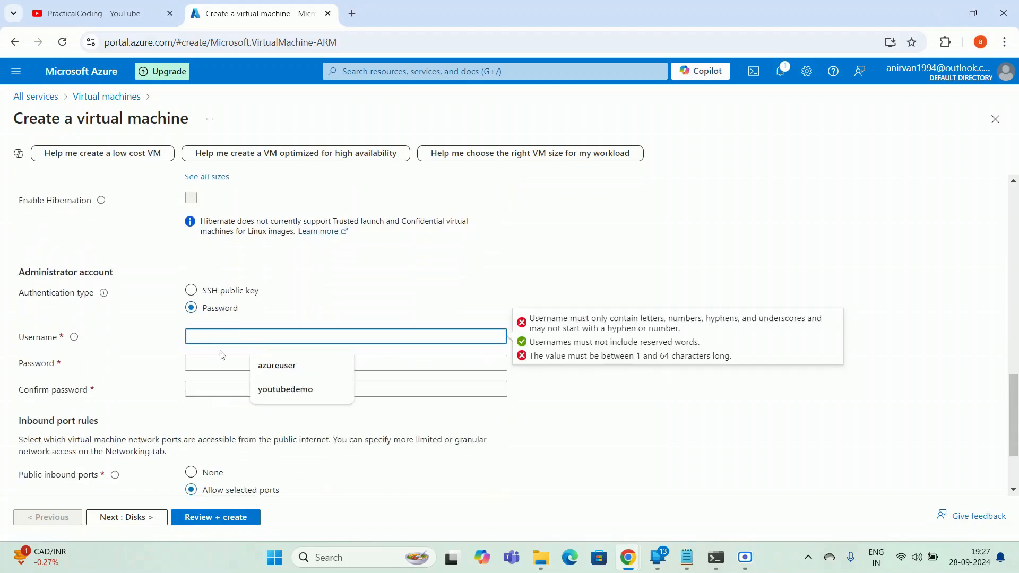
left_click(215, 363)
left_click(225, 337)
scroll(219, 340, "up", 15)
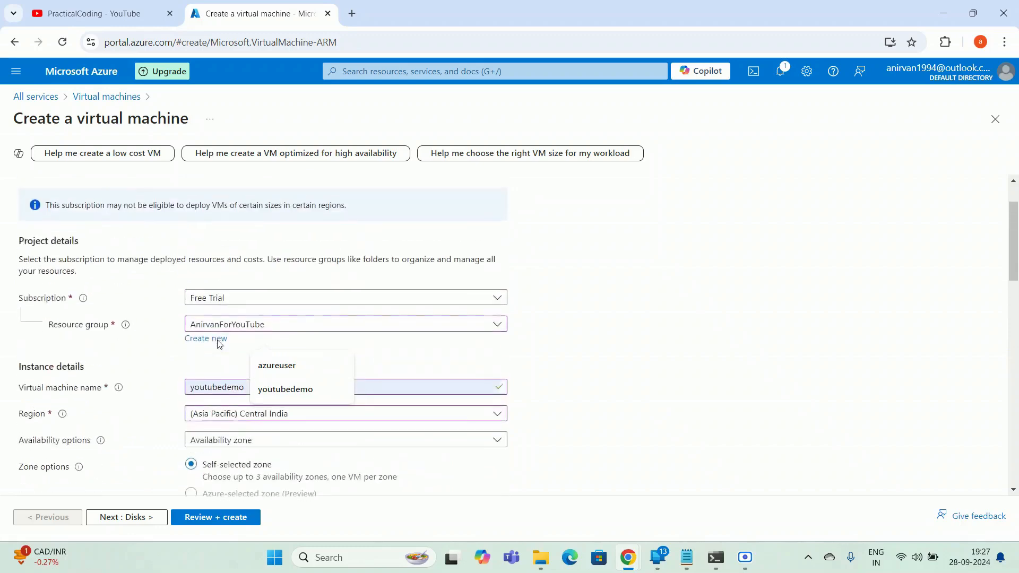
double_click(216, 385)
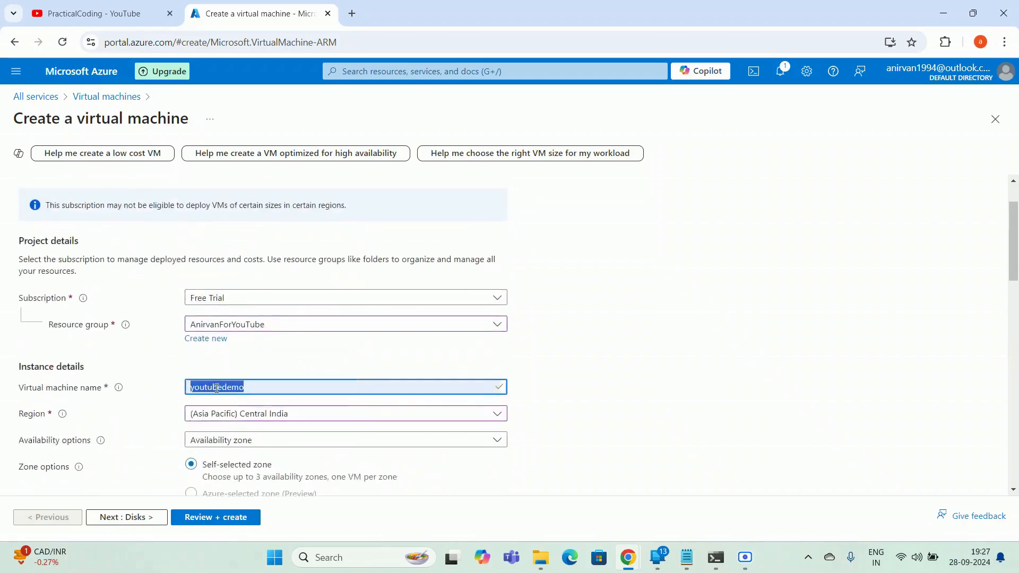
scroll(290, 385, "down", 15)
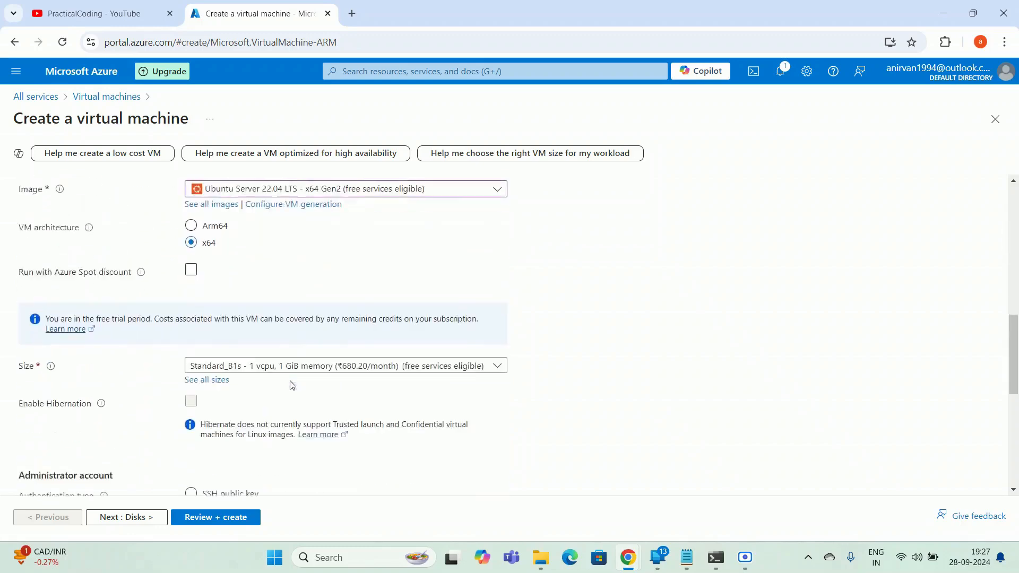
left_click(224, 339)
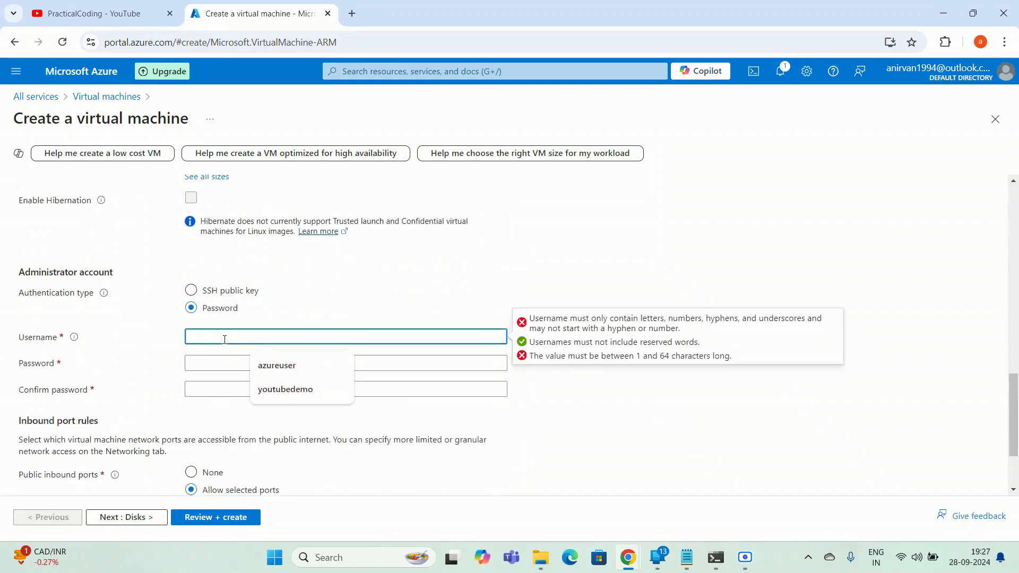
key("Down")
key("Down")
key("Return")
Step: Enter the administrator account password and repeat it in the confirmation field
left_click(223, 361)
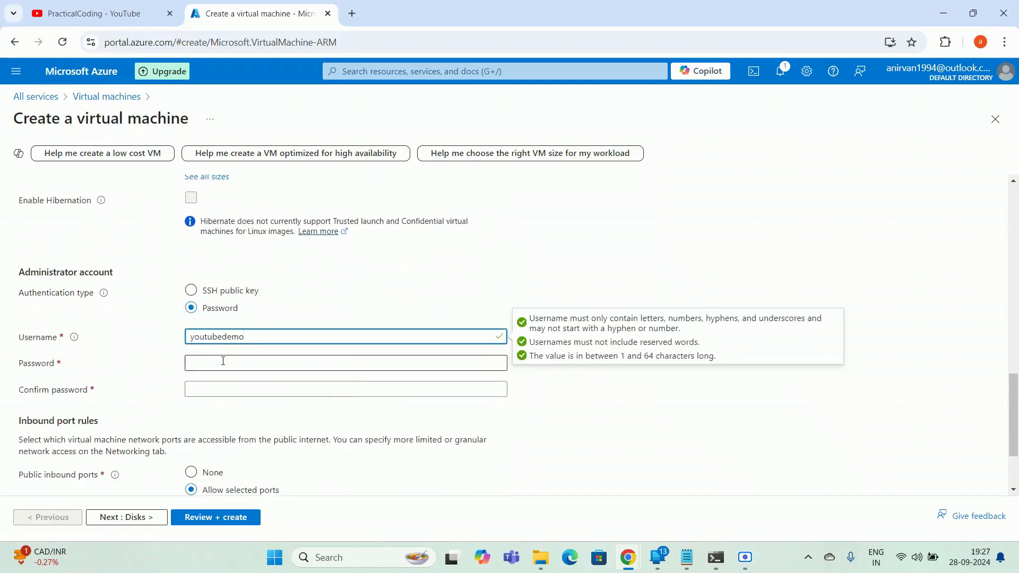
left_click(439, 299)
left_click(231, 361)
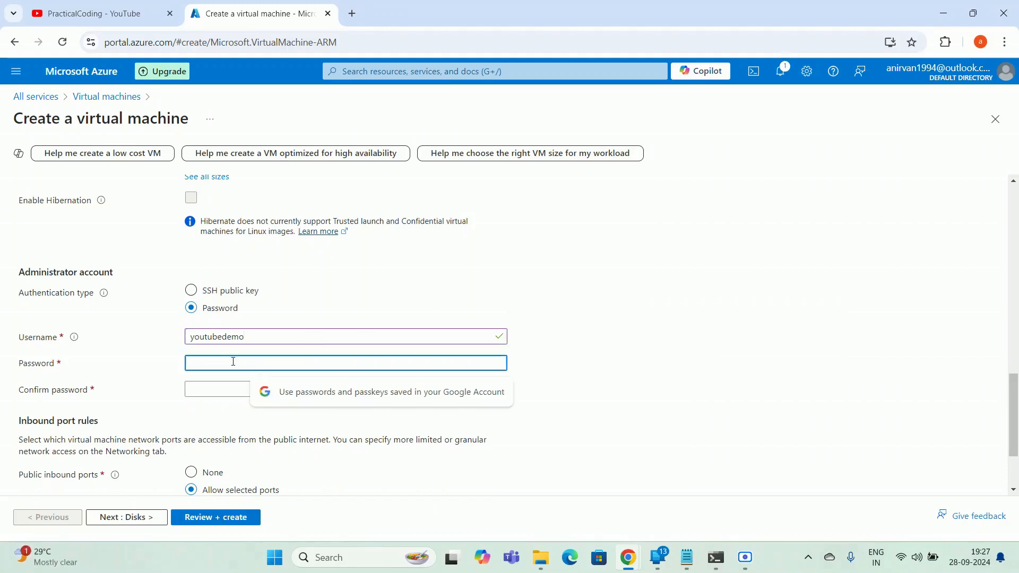
type("••")
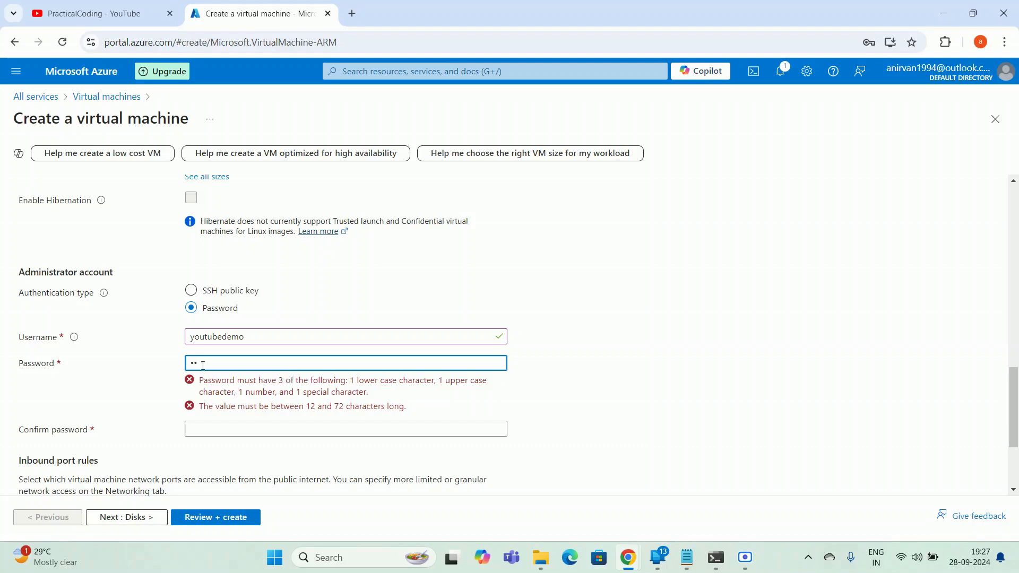
left_click_drag(198, 365, 244, 365)
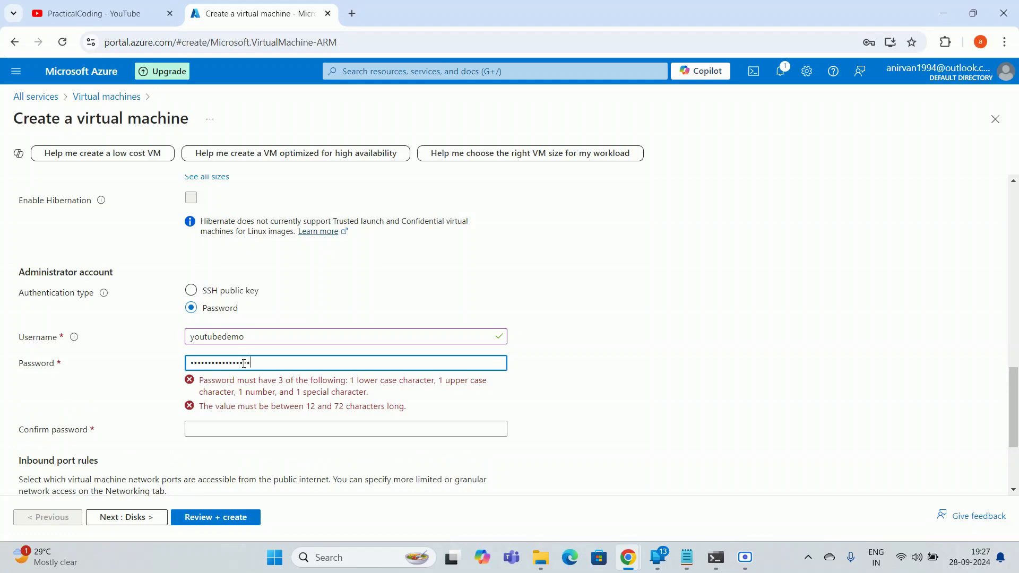
type("3")
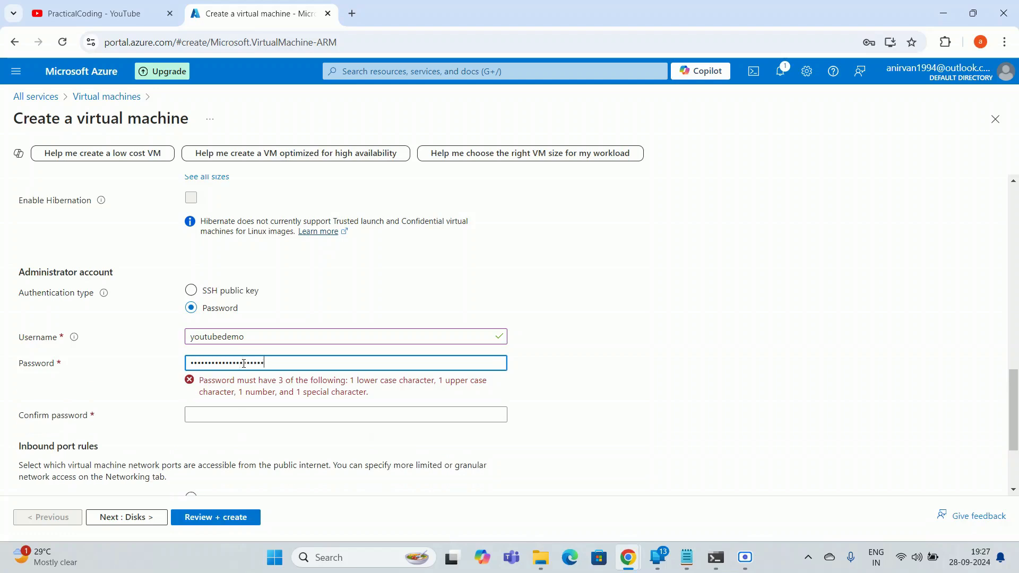
left_click(238, 386)
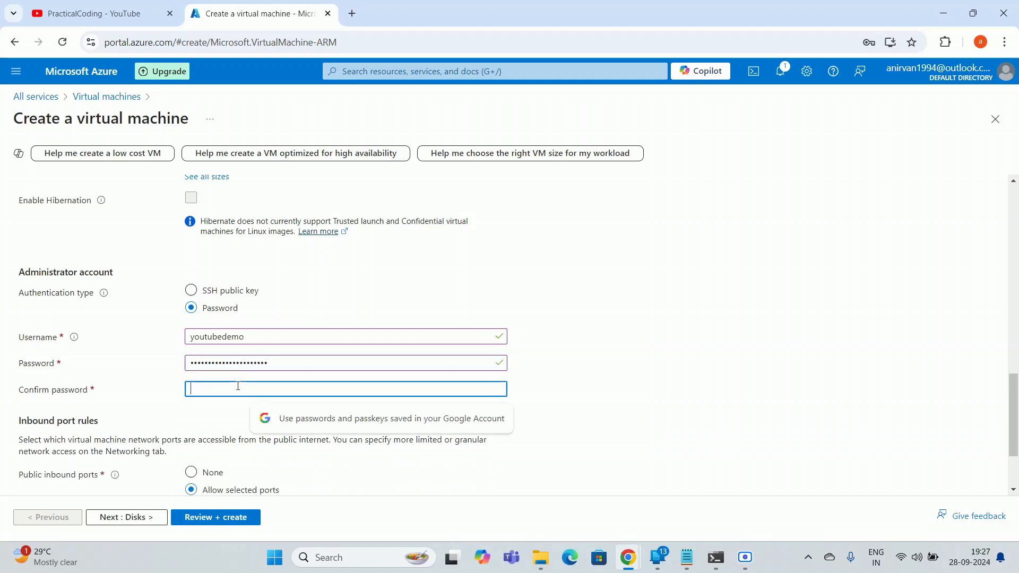
type("****")
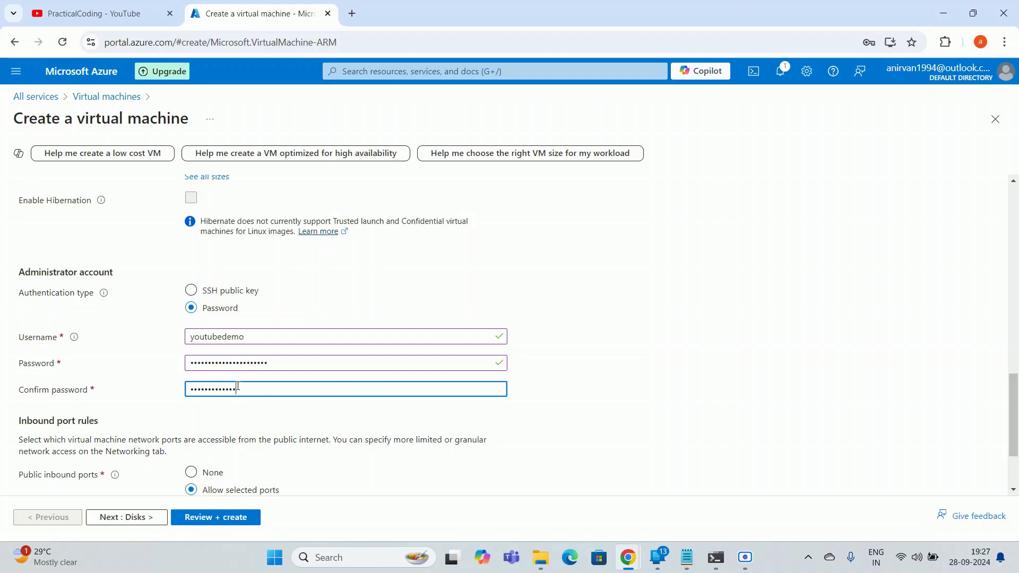
type("*")
Step: Add HTTP (80) and HTTPS (443) to the allowed public inbound ports alongside SSH (22)
scroll(402, 412, "down", 1)
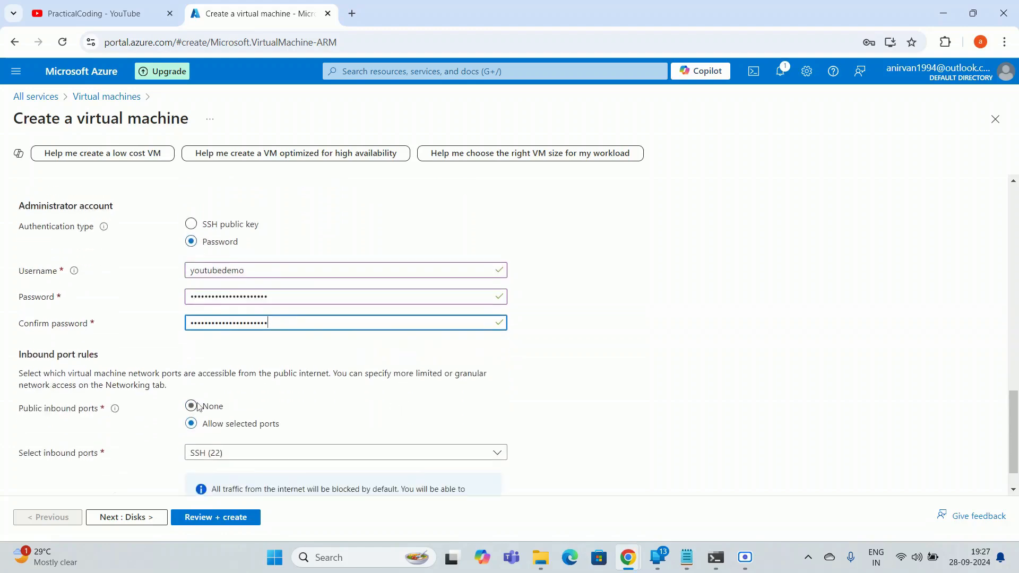
scroll(271, 399, "down", 1)
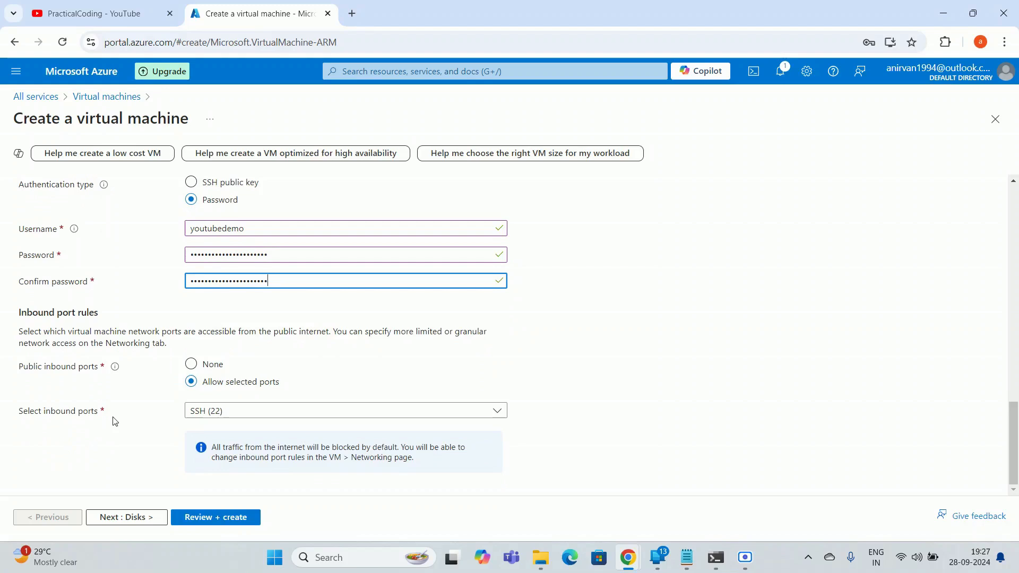
left_click(379, 412)
left_click(240, 430)
left_click(236, 450)
left_click(161, 465)
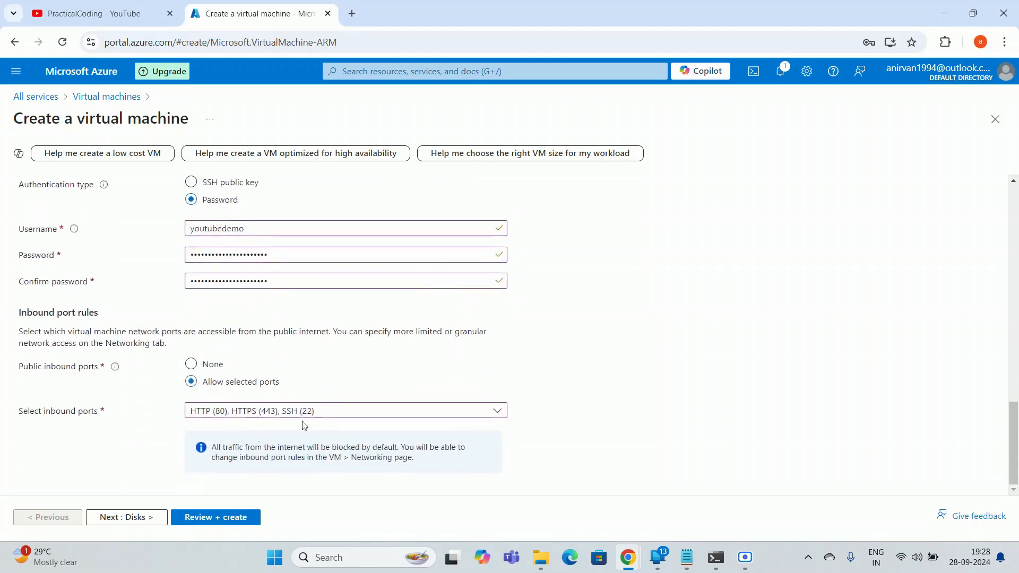
left_click(274, 410)
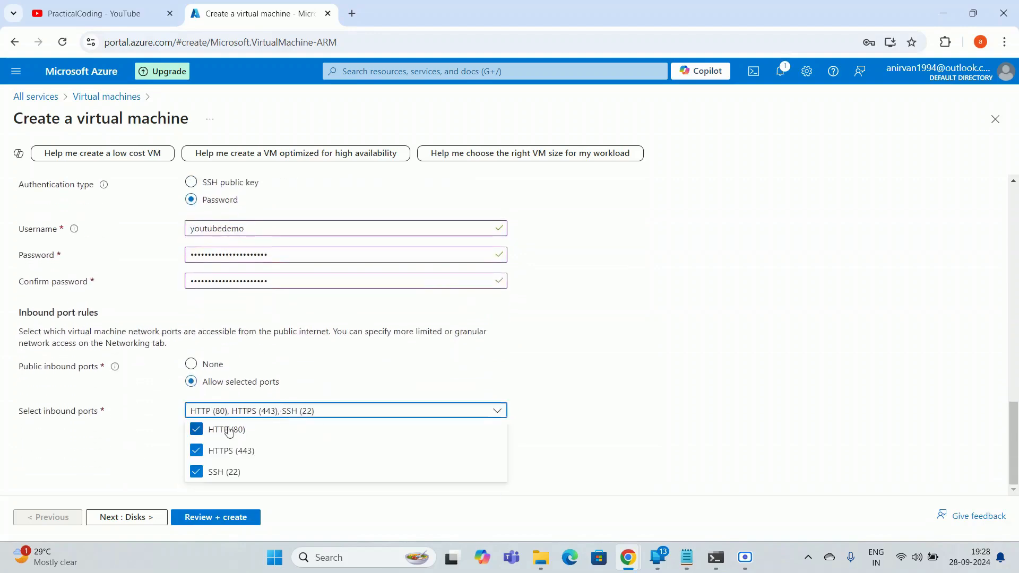
left_click(86, 439)
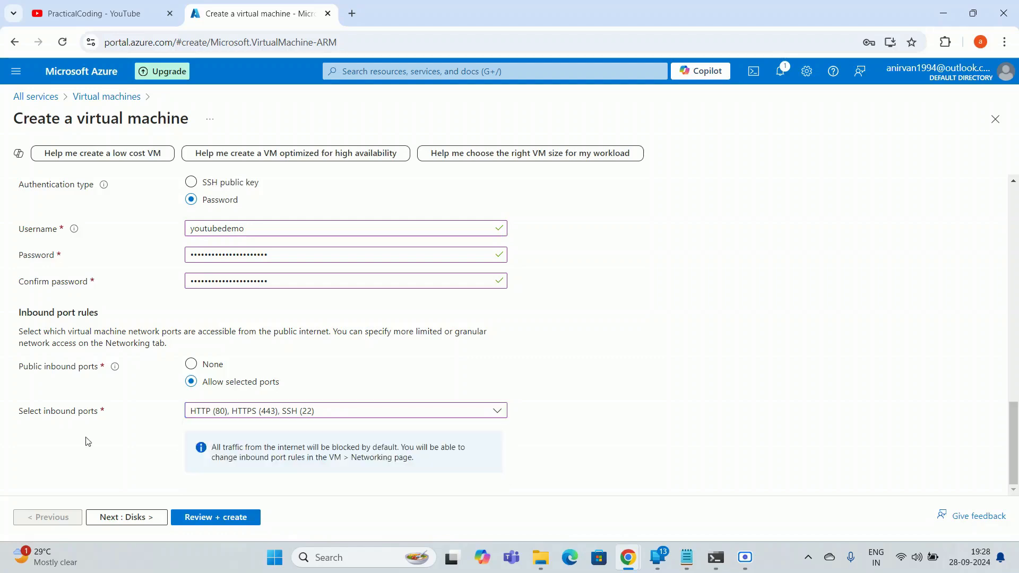
left_click(315, 412)
left_click(137, 449)
Step: Proceed to the disk settings and review the encryption, OS disk size, disk type, key management and data disk options
scroll(605, 408, "up", 3)
scroll(593, 405, "down", 3)
scroll(594, 403, "up", 3)
scroll(594, 404, "down", 3)
left_click(135, 525)
scroll(146, 397, "down", 2)
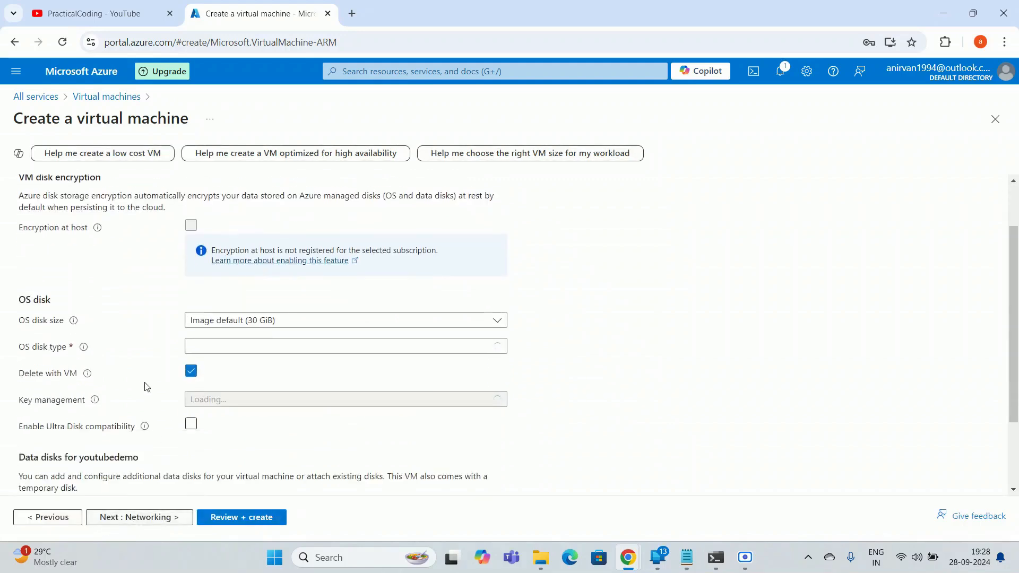
scroll(198, 419, "down", 2)
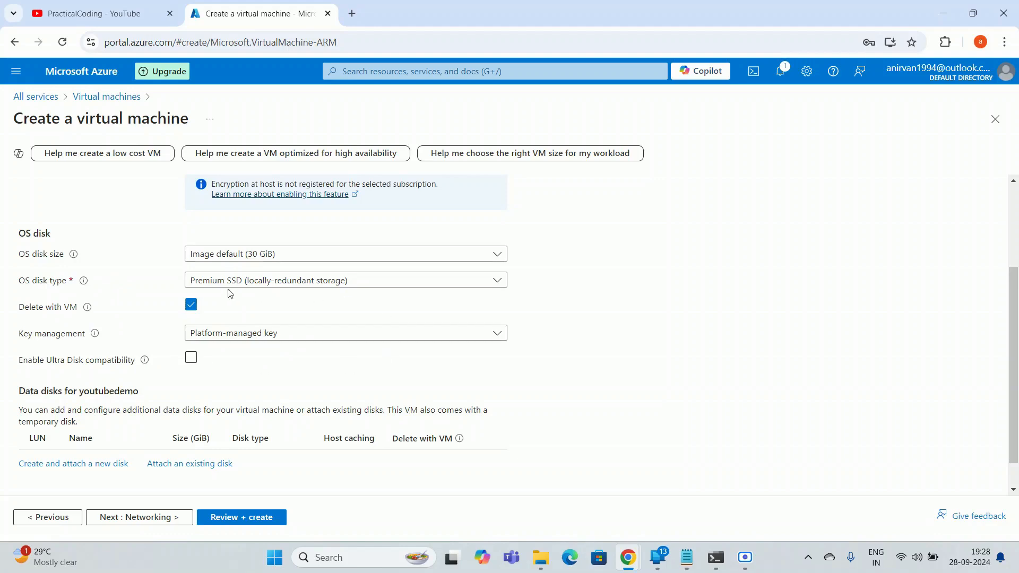
scroll(366, 371, "down", 1)
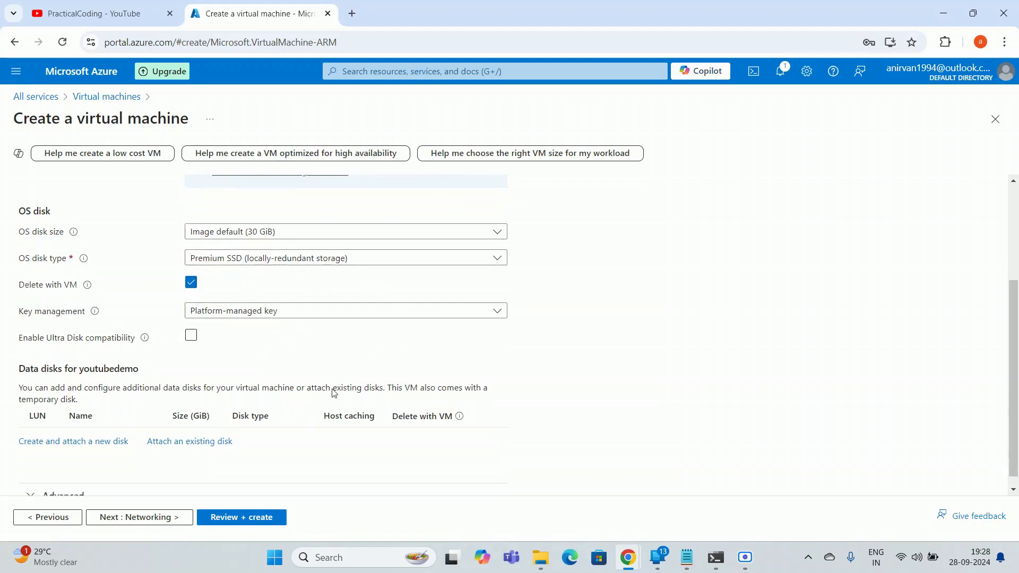
scroll(318, 404, "up", 3)
scroll(300, 417, "down", 3)
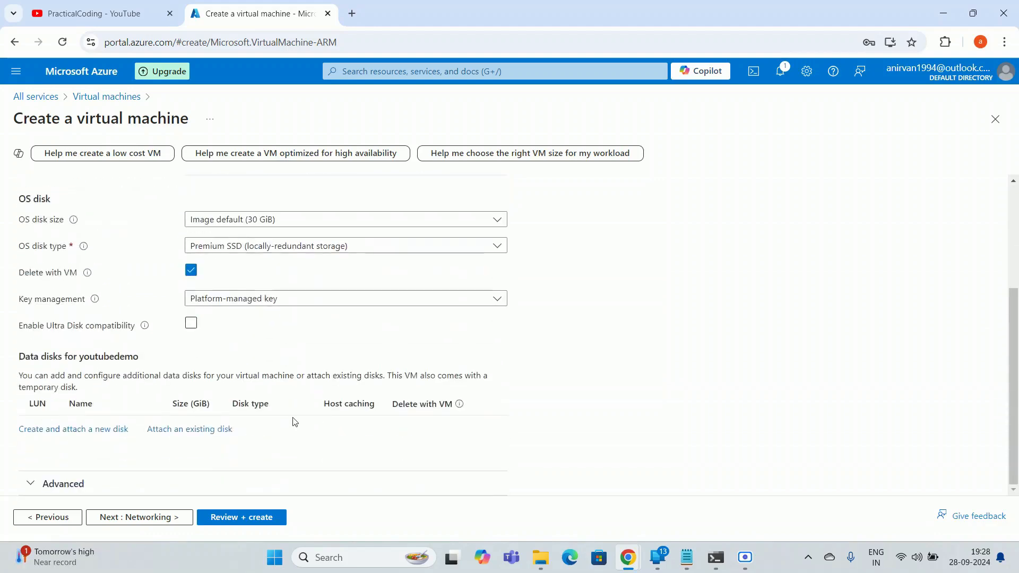
Step: Proceed to the networking settings and review the virtual network, subnet, public IP, security group, inbound ports and load balancing options
left_click(160, 522)
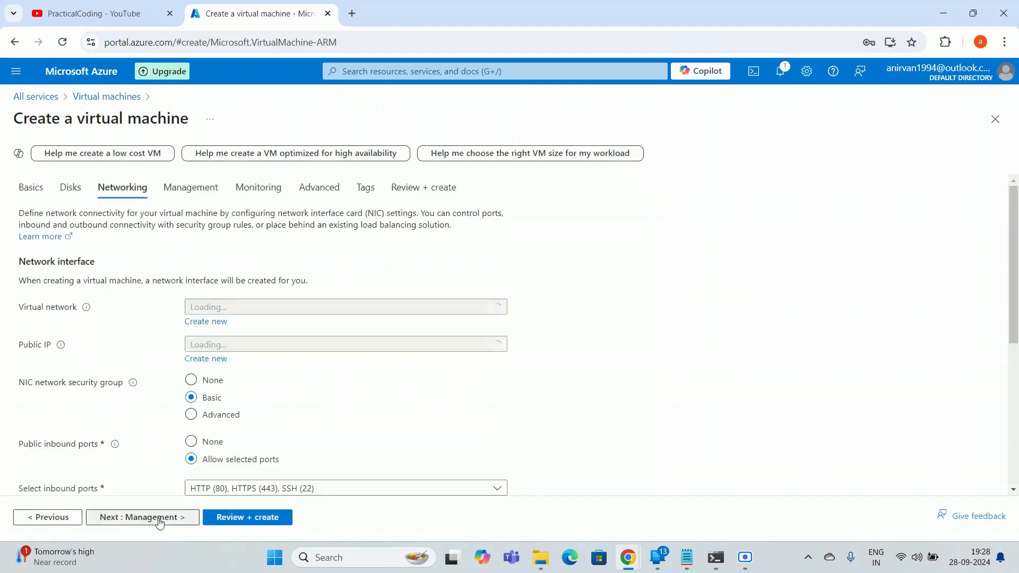
scroll(281, 407, "down", 1)
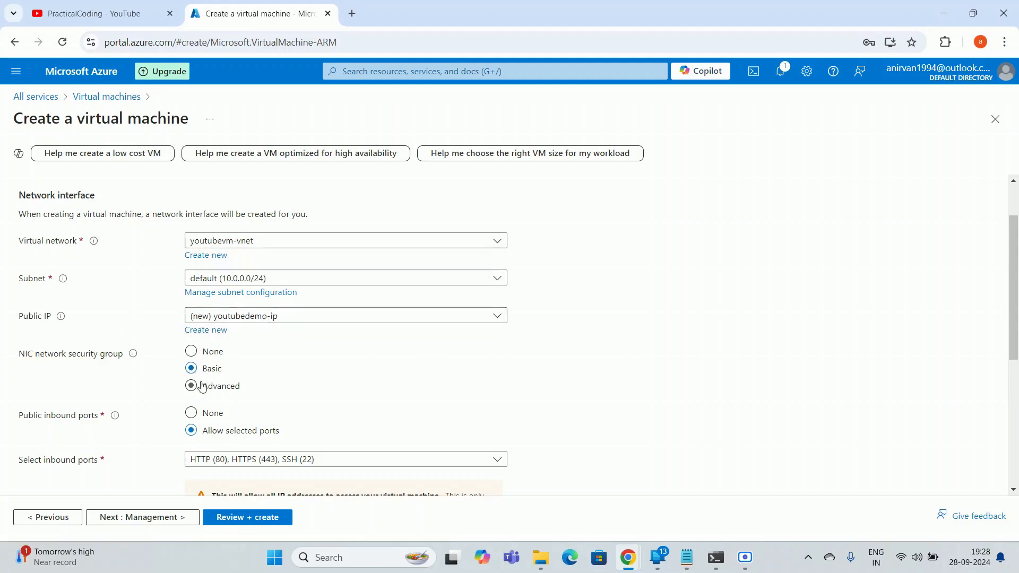
scroll(159, 395, "down", 1)
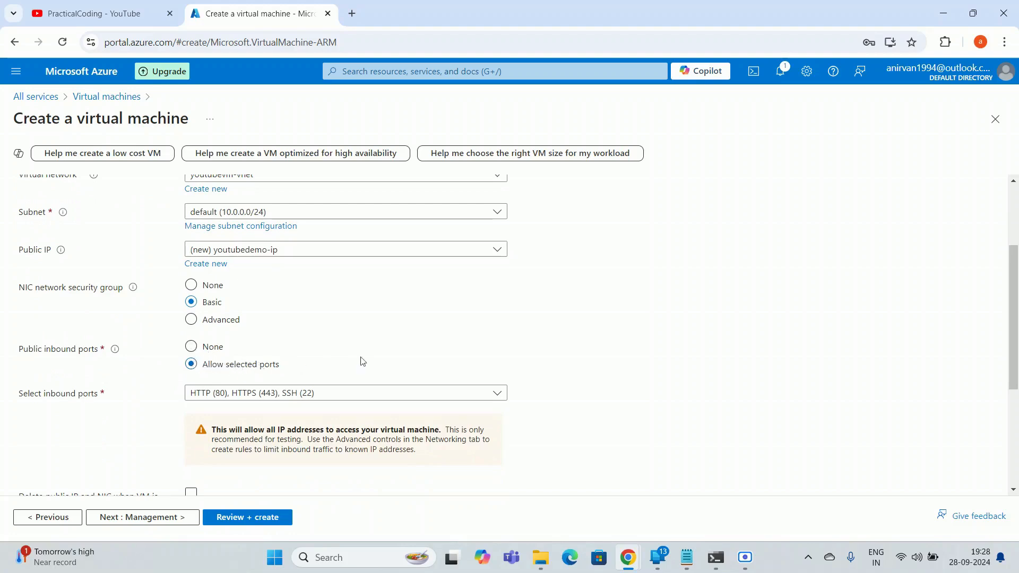
scroll(633, 357, "down", 3)
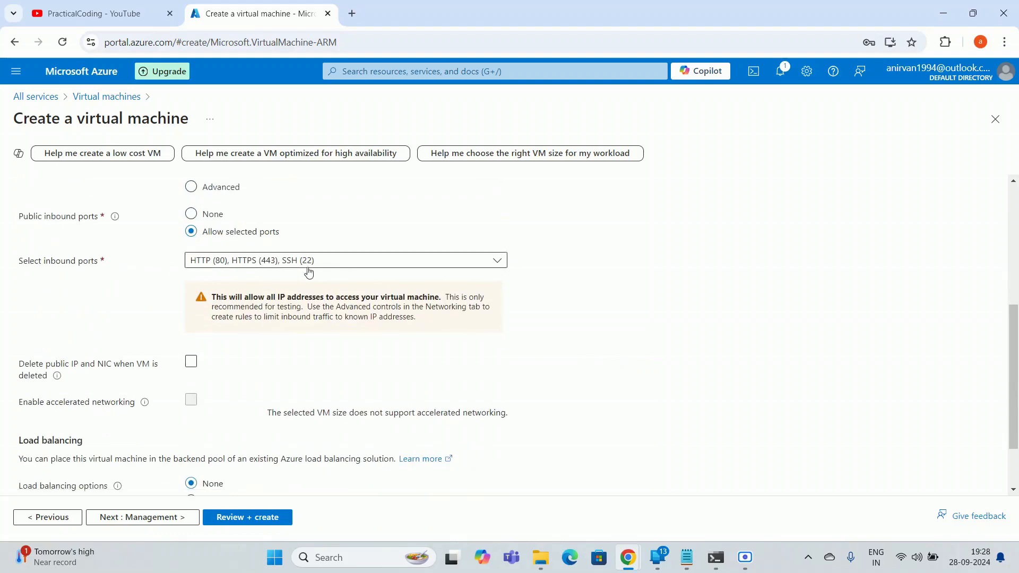
scroll(367, 364, "down", 1)
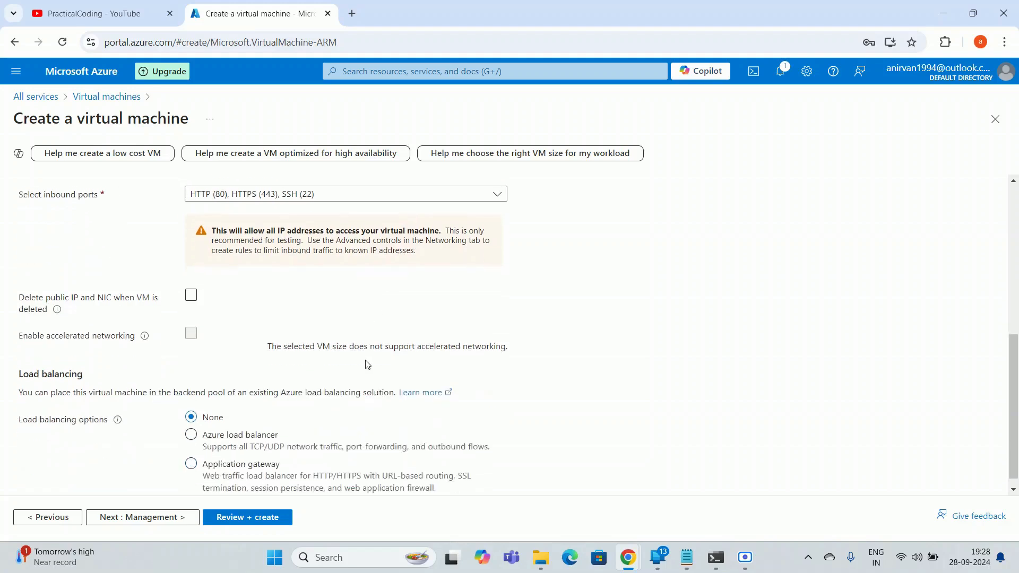
scroll(358, 364, "down", 1)
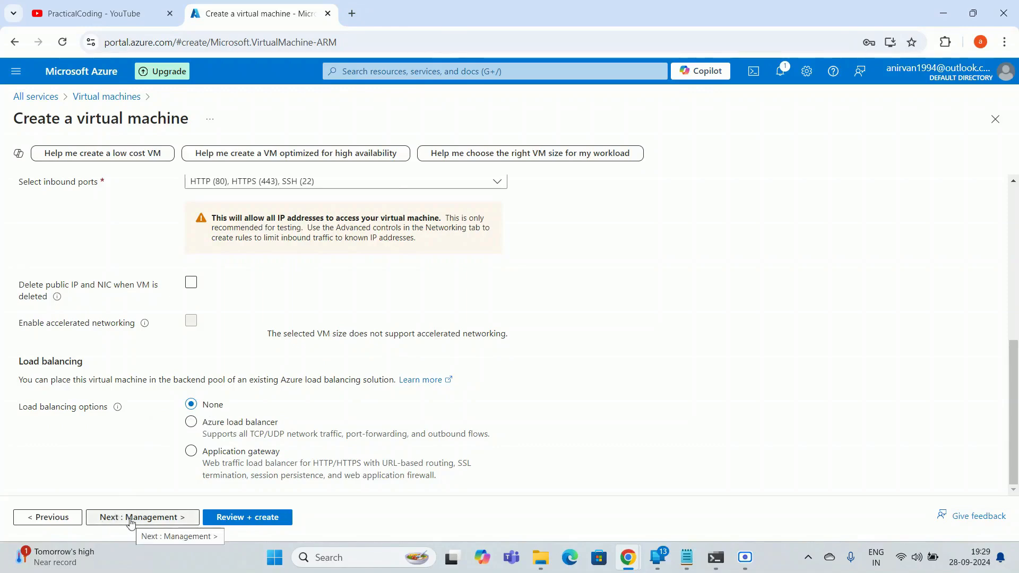
Step: Proceed to the management settings and review the Defender, identity, Entra ID login, auto-shutdown, backup and guest OS update options
left_click(132, 518)
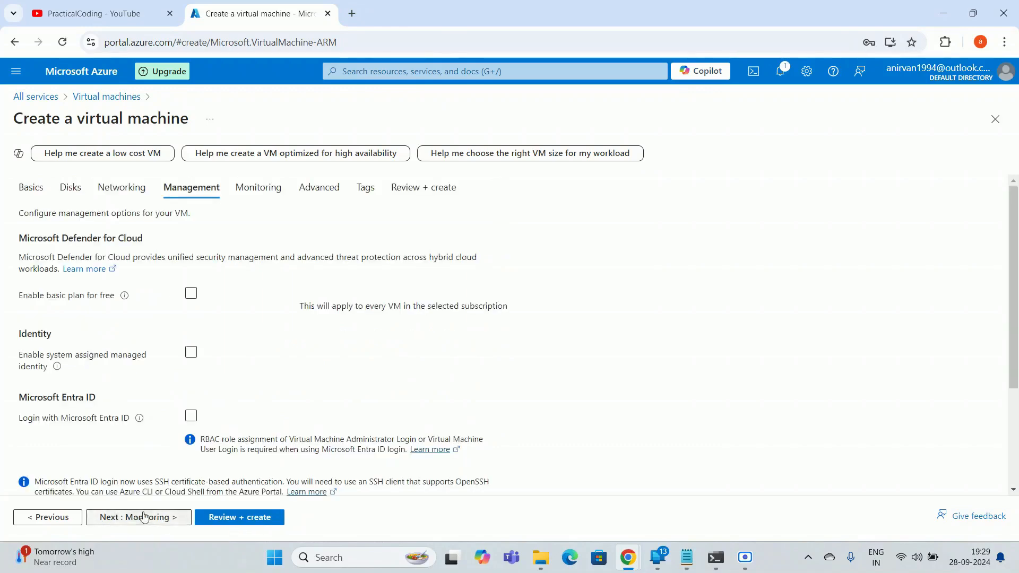
scroll(318, 424, "down", 3)
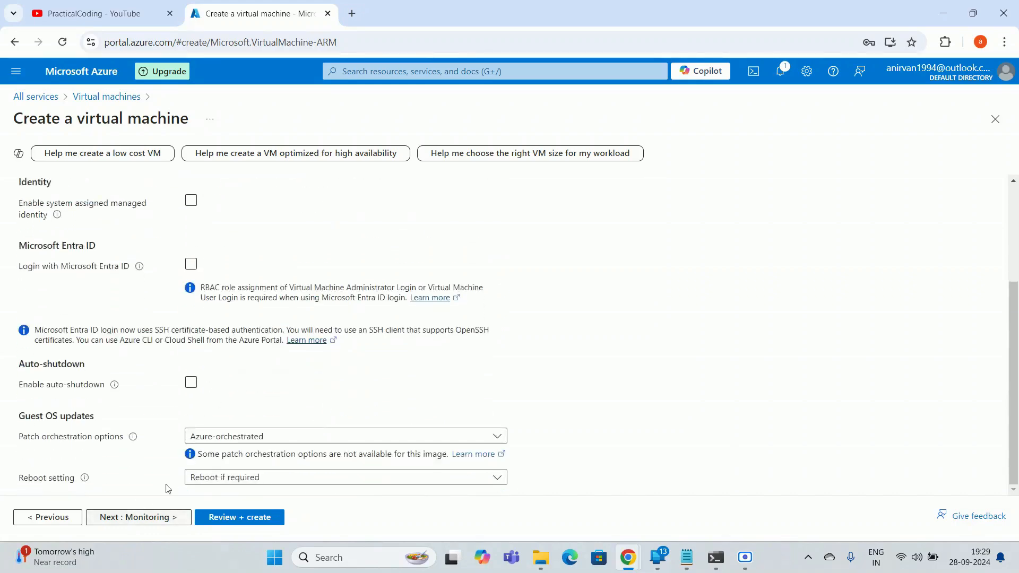
scroll(299, 393, "up", 3)
scroll(299, 393, "down", 3)
scroll(298, 391, "up", 4)
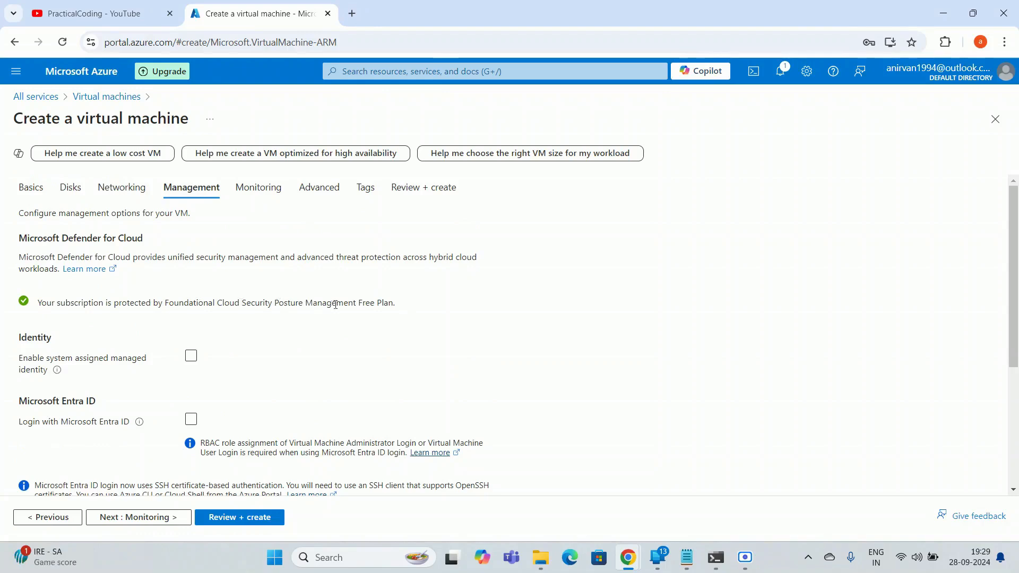
scroll(259, 389, "down", 3)
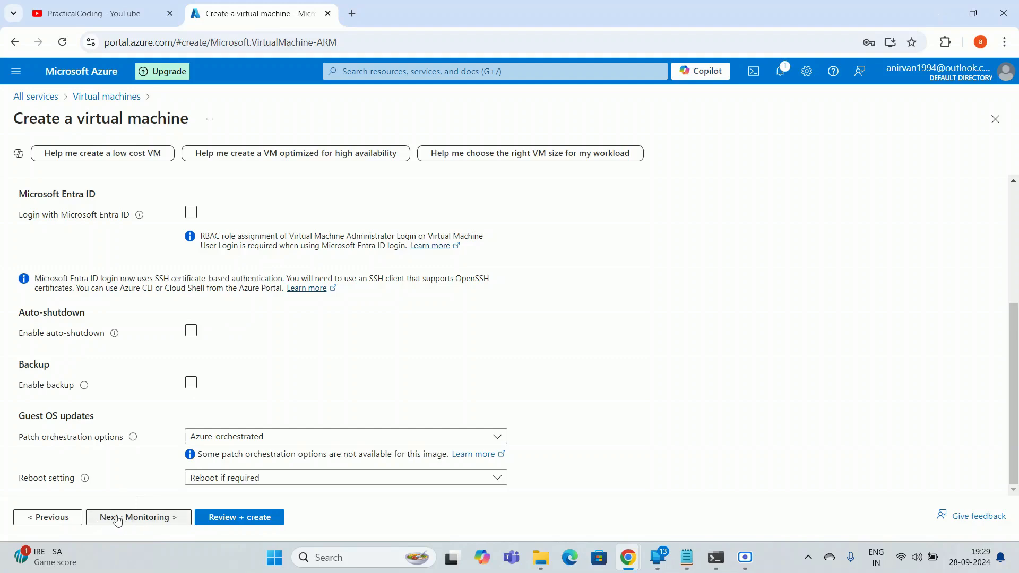
Step: Keep the default monitoring, advanced and tag settings and proceed to the final review and validation of the virtual machine
left_click(153, 517)
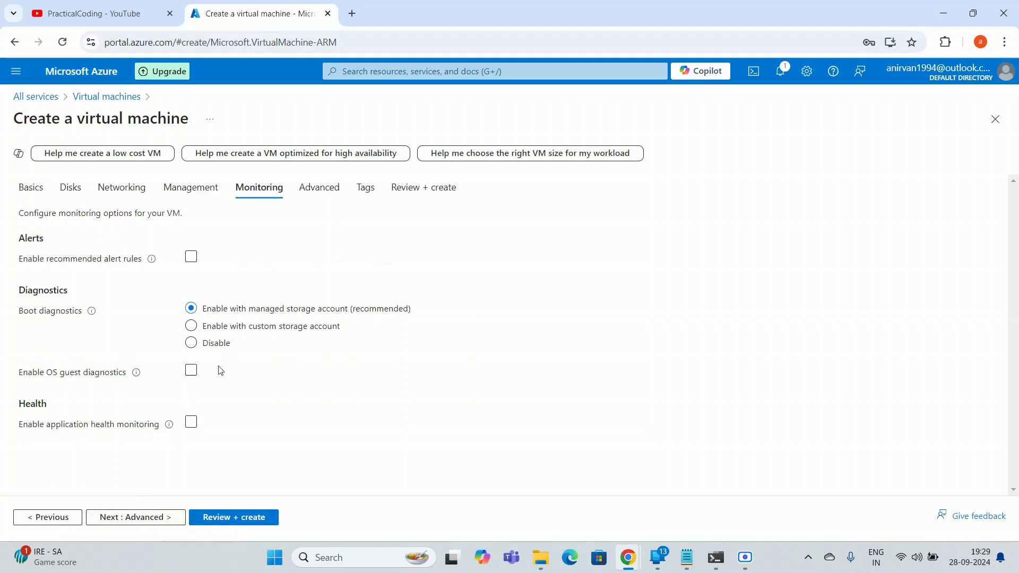
left_click(136, 518)
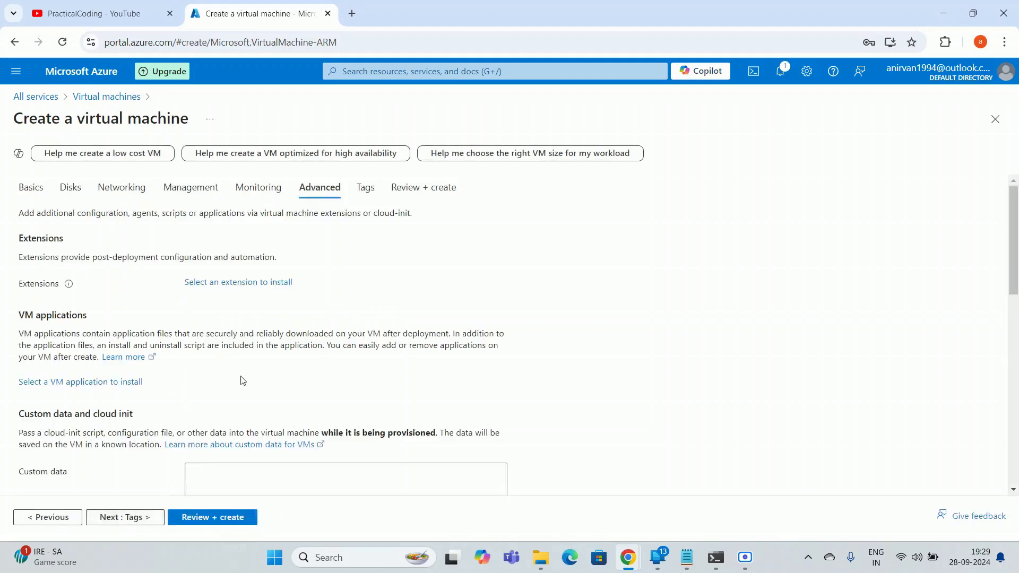
scroll(250, 334, "down", 10)
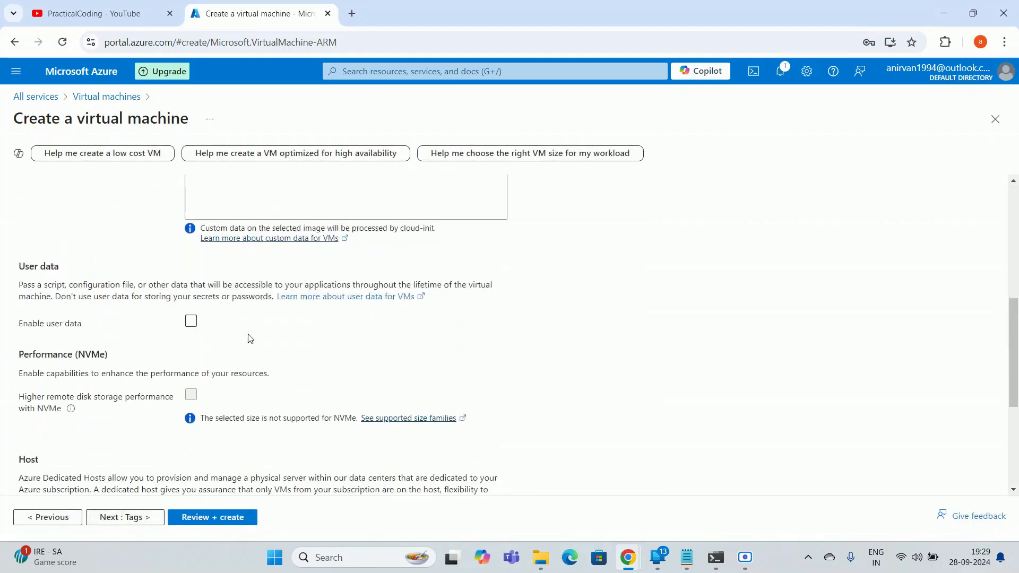
scroll(247, 341, "down", 1)
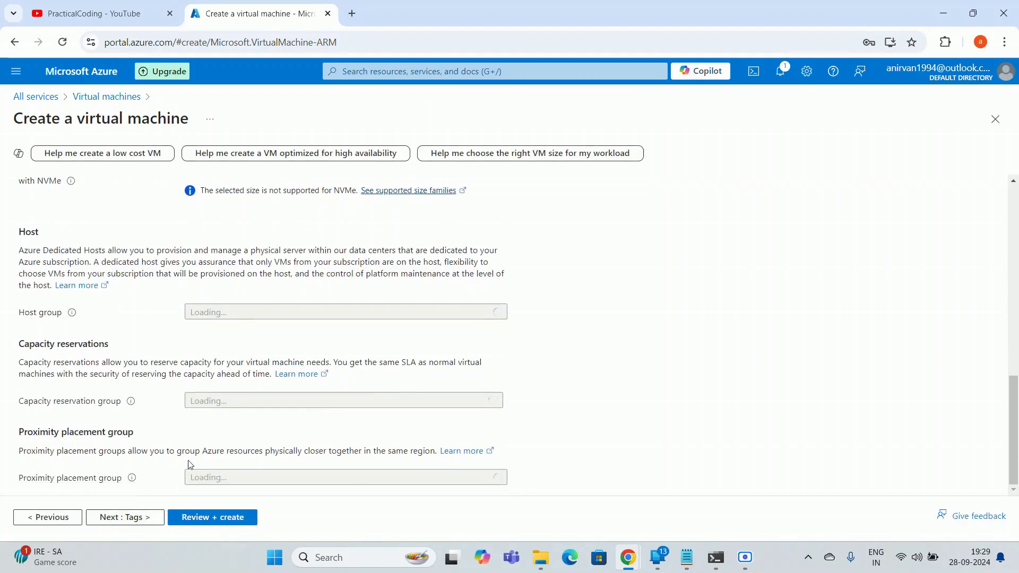
scroll(184, 447, "up", 9)
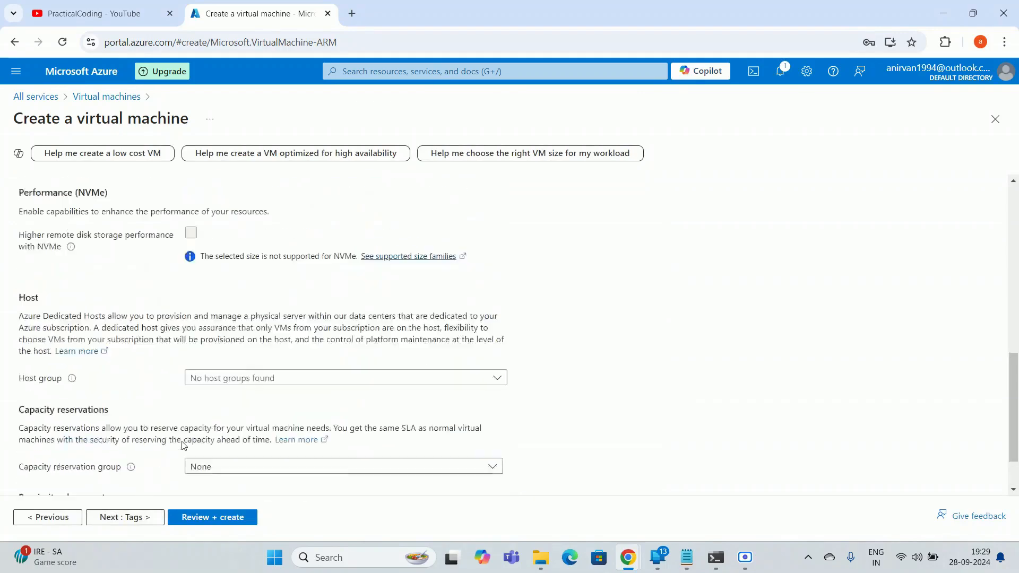
scroll(183, 446, "down", 9)
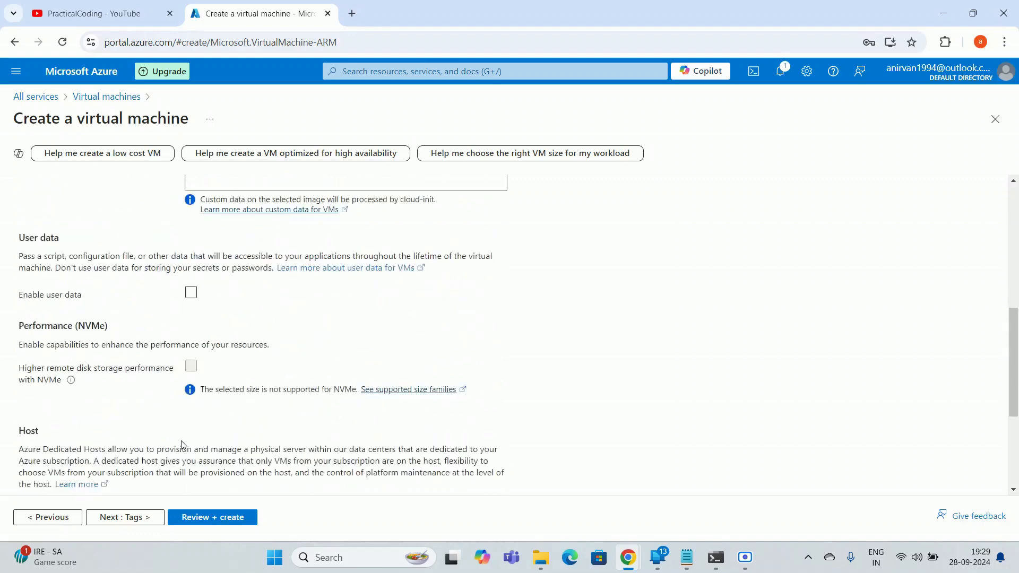
left_click(133, 515)
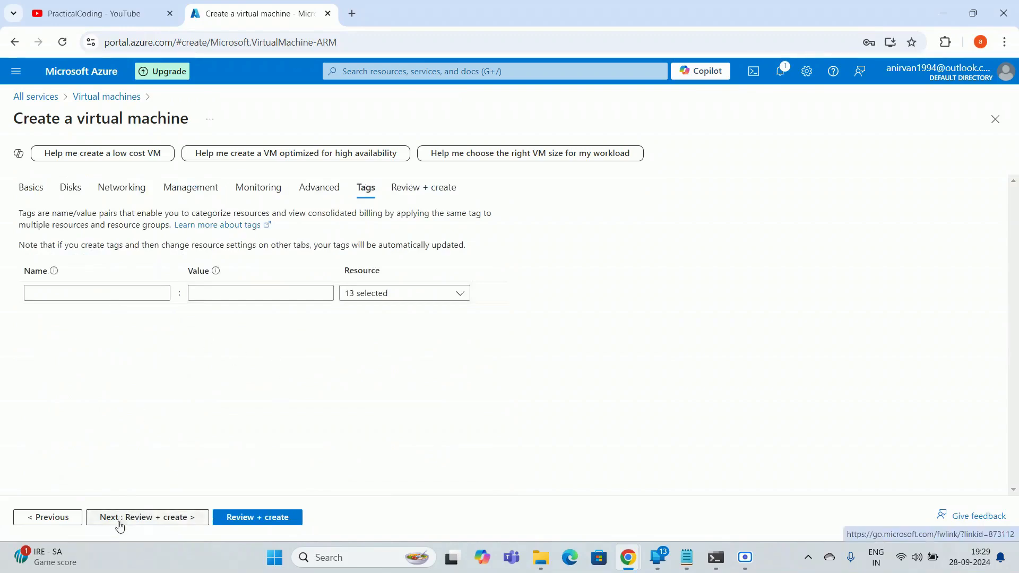
left_click(170, 527)
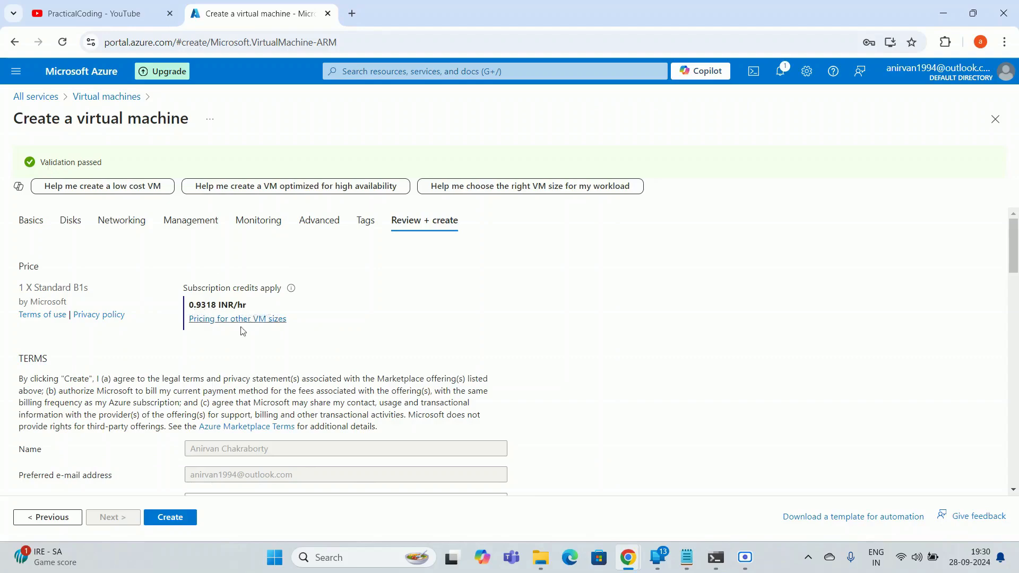
Step: Review the price, terms, basics, disk and networking summary of the virtual machine configuration
scroll(187, 348, "down", 2)
scroll(186, 350, "up", 2)
scroll(186, 351, "down", 3)
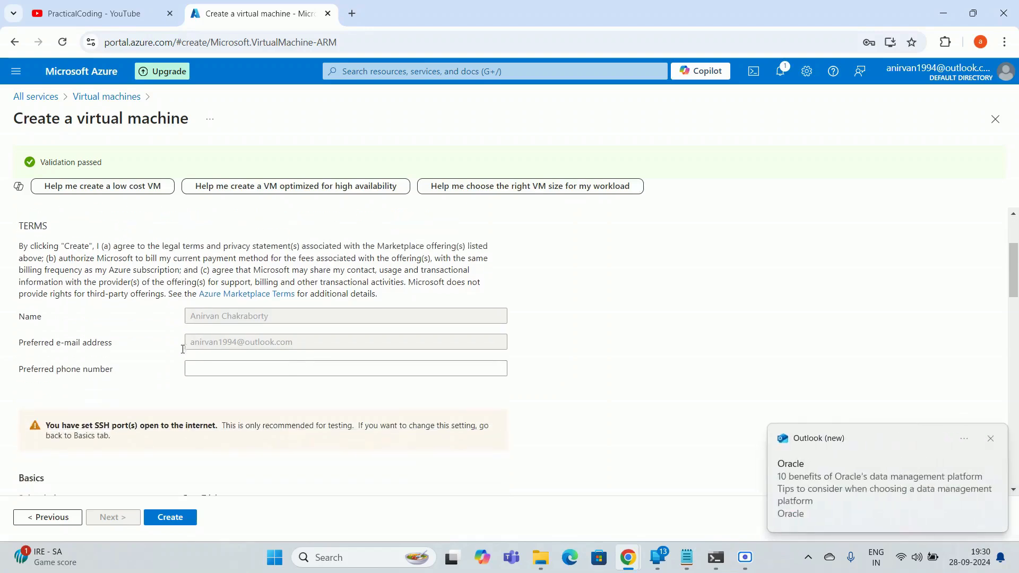
left_click(991, 438)
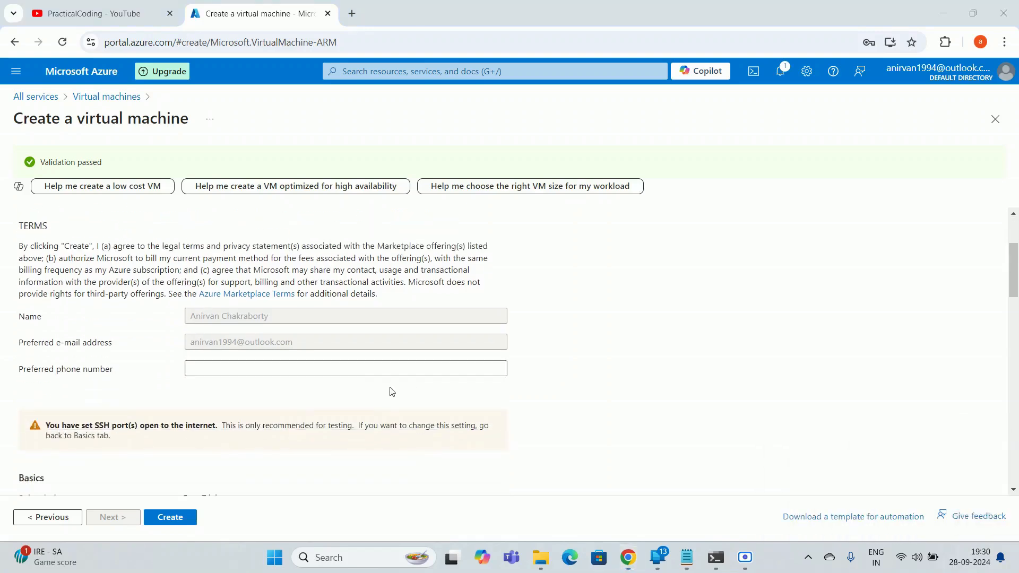
scroll(358, 411, "up", 1)
scroll(359, 413, "down", 2)
scroll(359, 414, "down", 5)
scroll(175, 352, "up", 5)
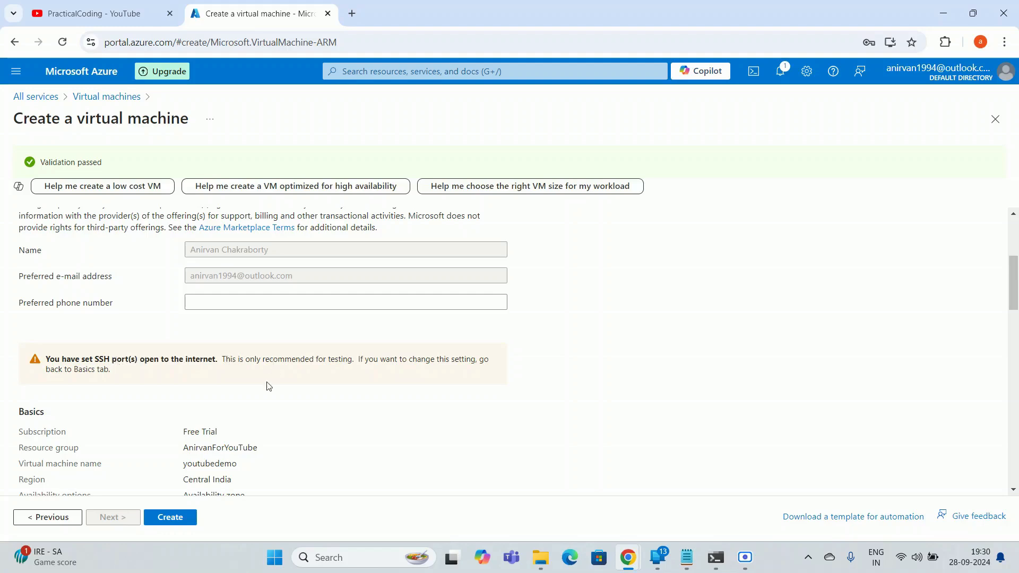
scroll(268, 386, "up", 4)
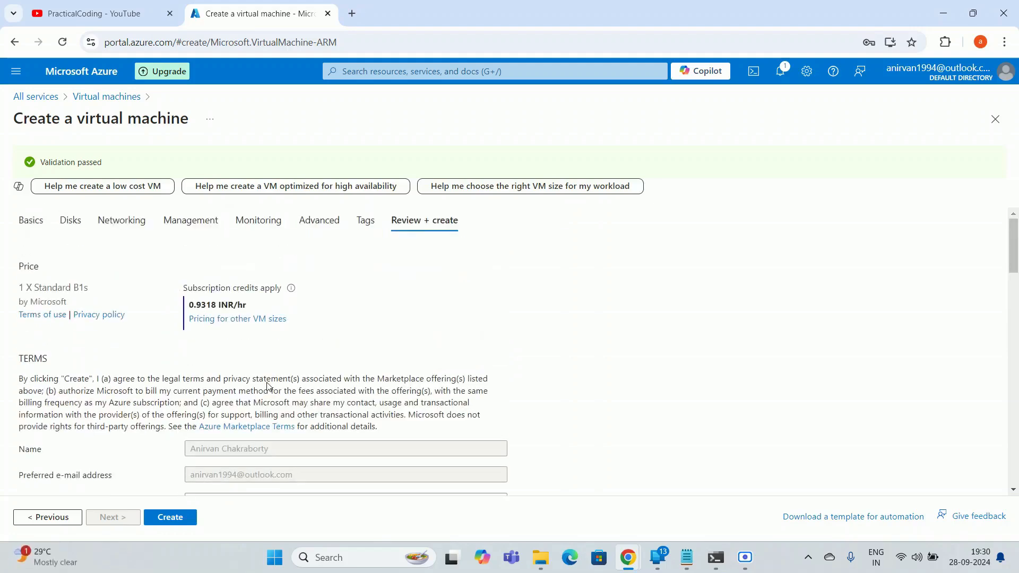
scroll(267, 368, "down", 5)
scroll(132, 359, "down", 8)
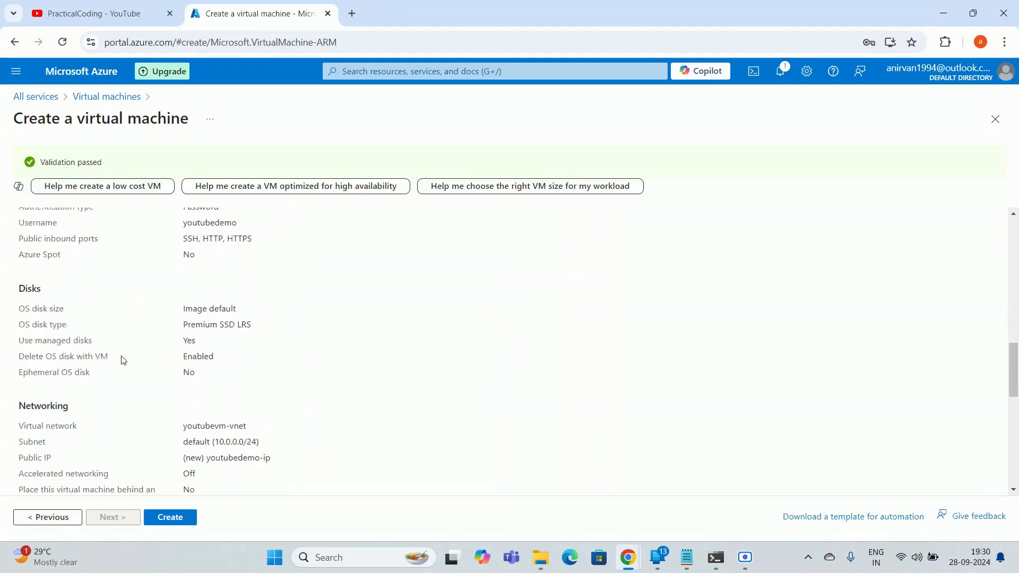
Step: Create the virtual machine and open its deployment details from the notifications
left_click(171, 519)
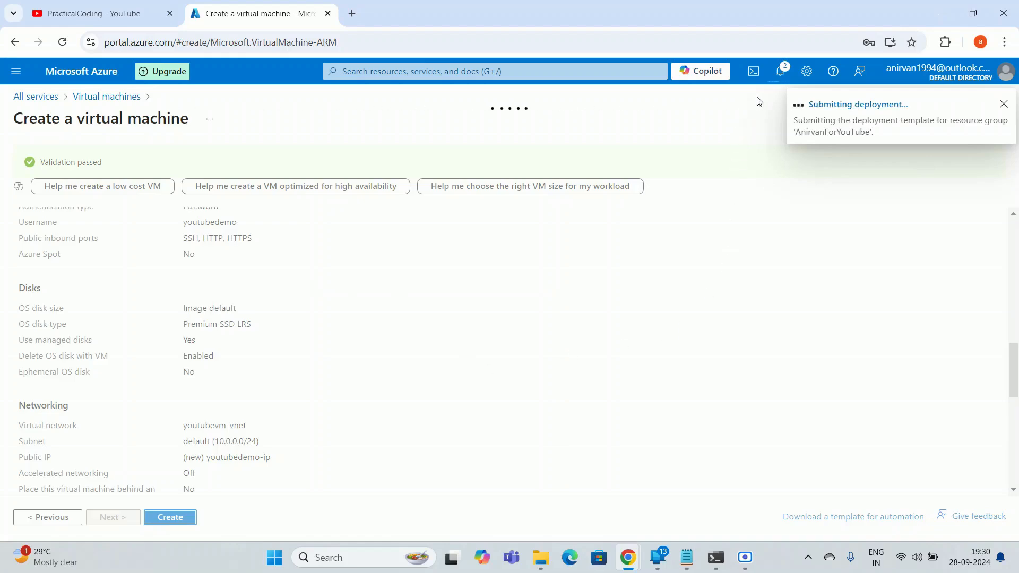
left_click(780, 71)
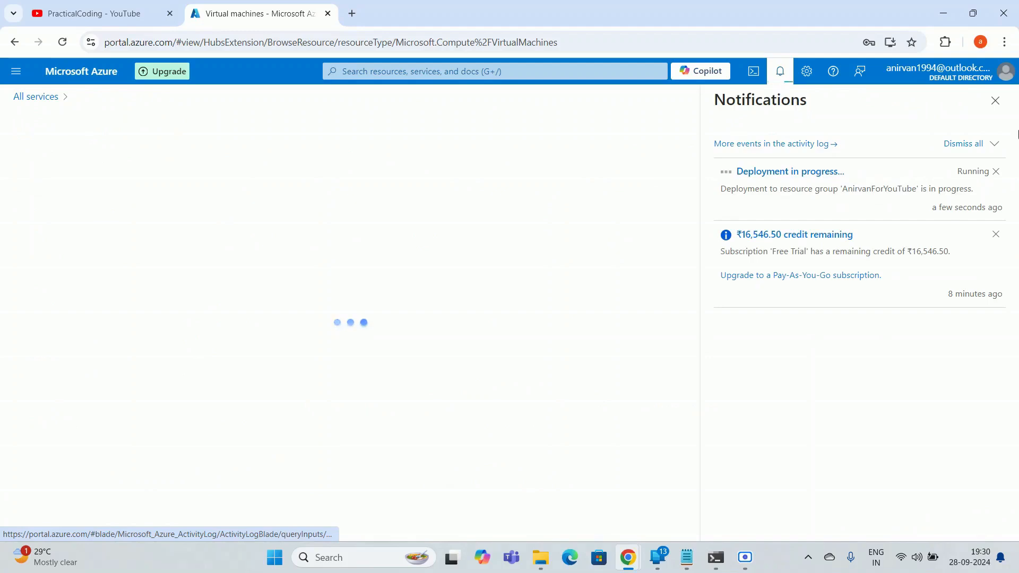
left_click(911, 184)
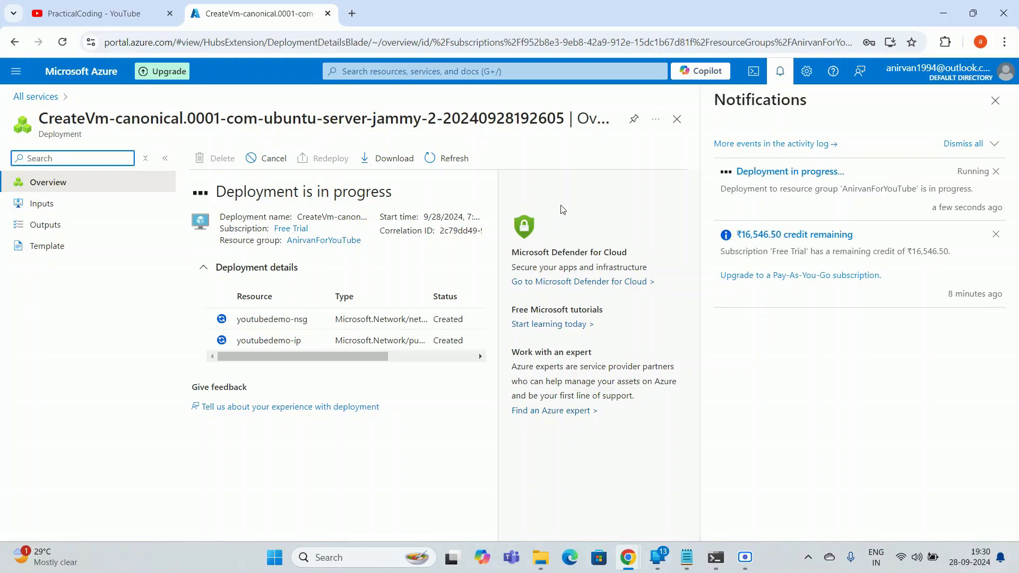
left_click(995, 101)
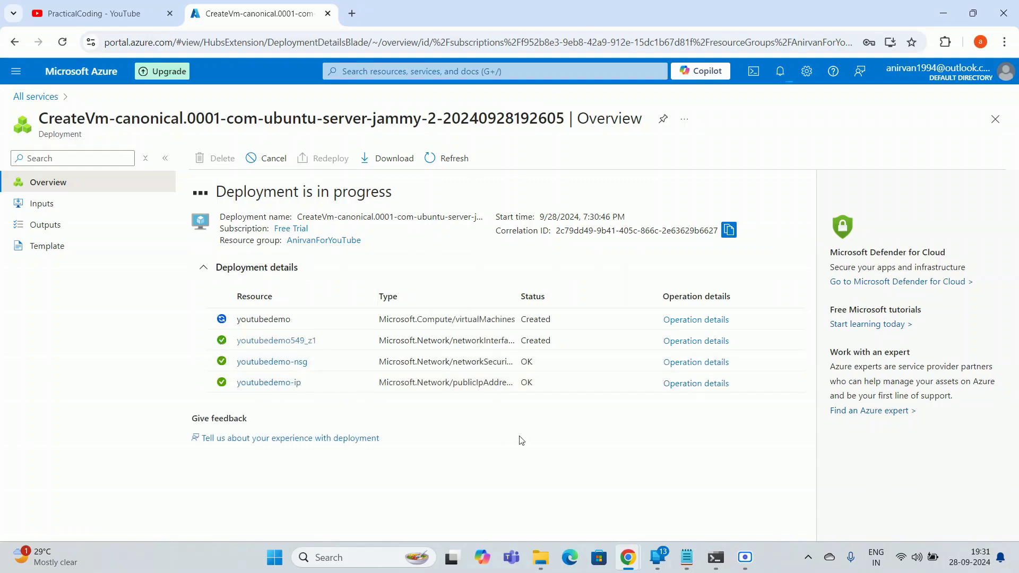
left_click(717, 561)
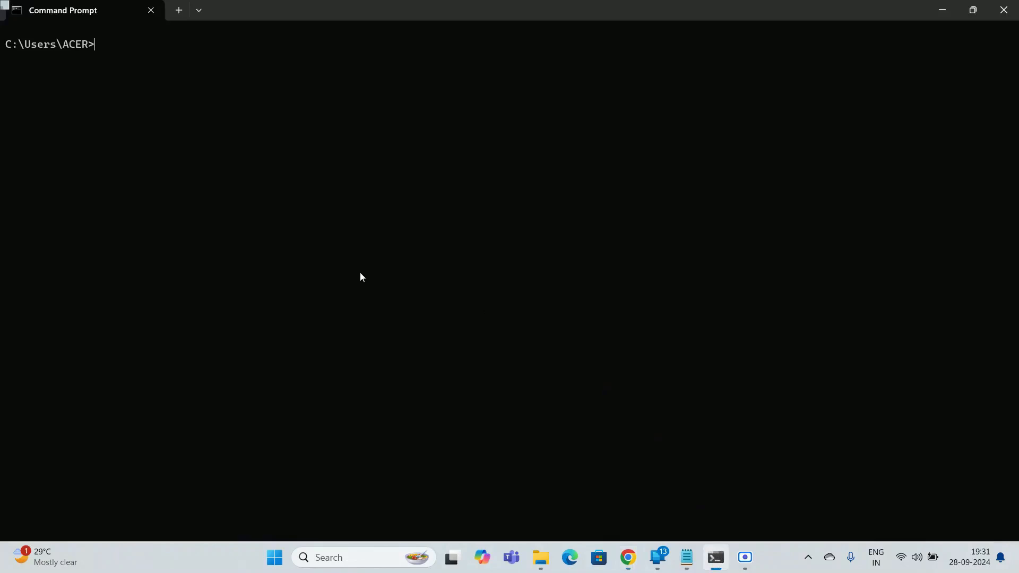
type("ssh name@ip")
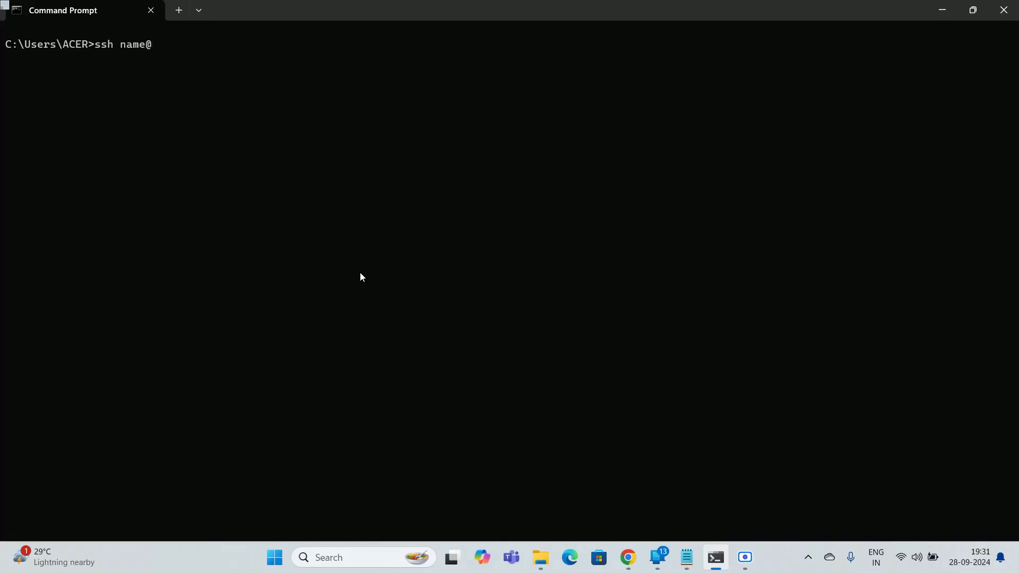
type("0.")
key("BackSpace")
key("BackSpace")
key("BackSpace")
key("BackSpace")
key("BackSpace")
key("BackSpace")
key("BackSpace")
key("BackSpace")
key("BackSpace")
key("BackSpace")
key("BackSpace")
key("BackSpace")
key("BackSpace")
key("BackSpace")
key("BackSpace")
key("BackSpace")
key("BackSpace")
key("BackSpace")
key("BackSpace")
left_click(949, 11)
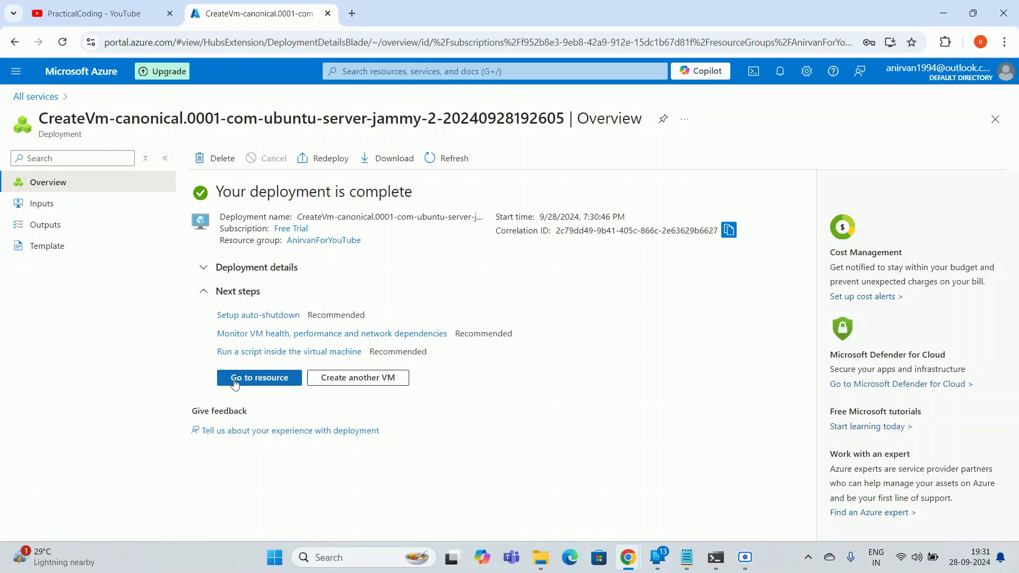
Step: Open the newly deployed youtubedemo virtual machine resource and check its status
left_click(282, 384)
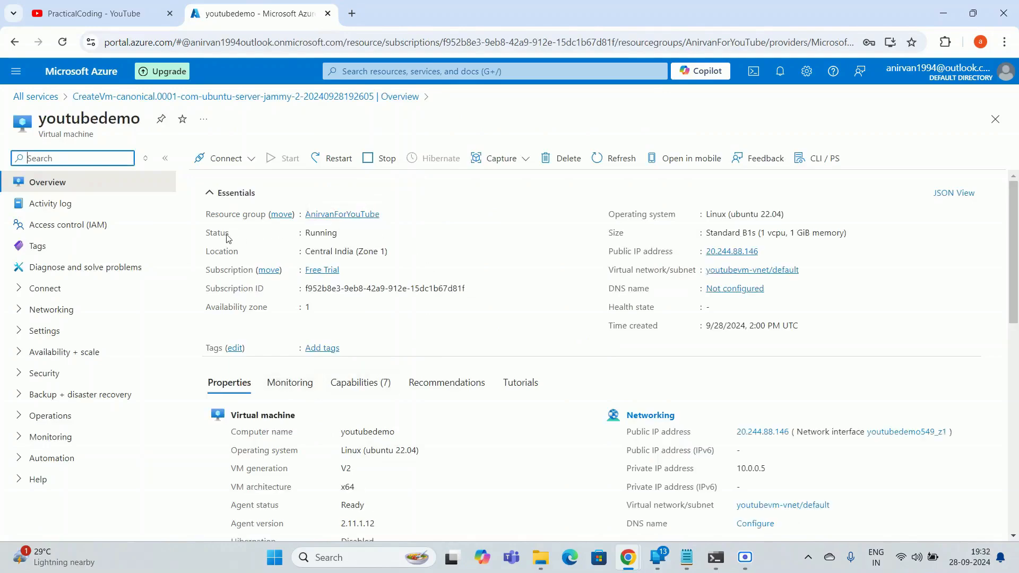
double_click(314, 234)
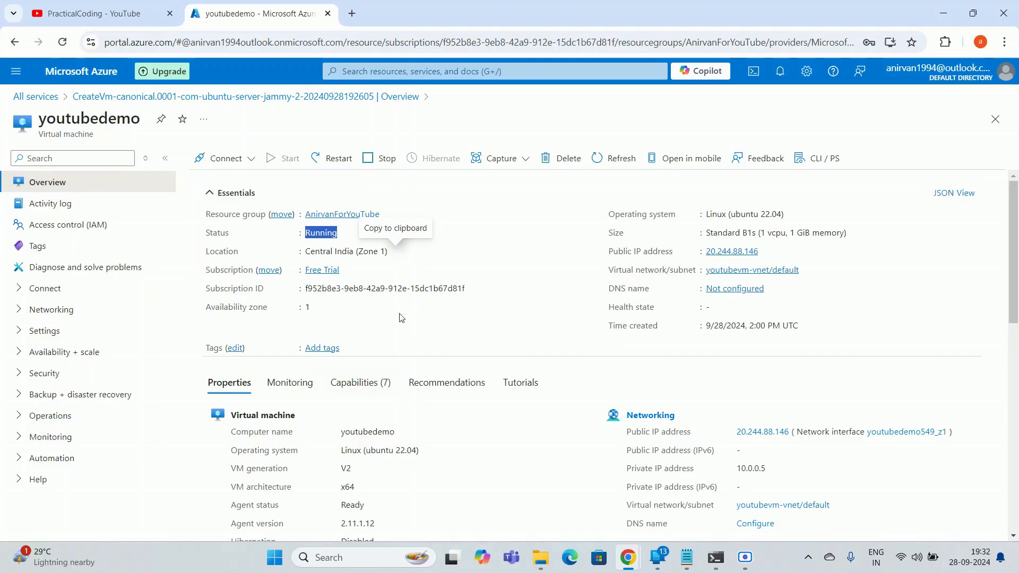
left_click(1002, 213)
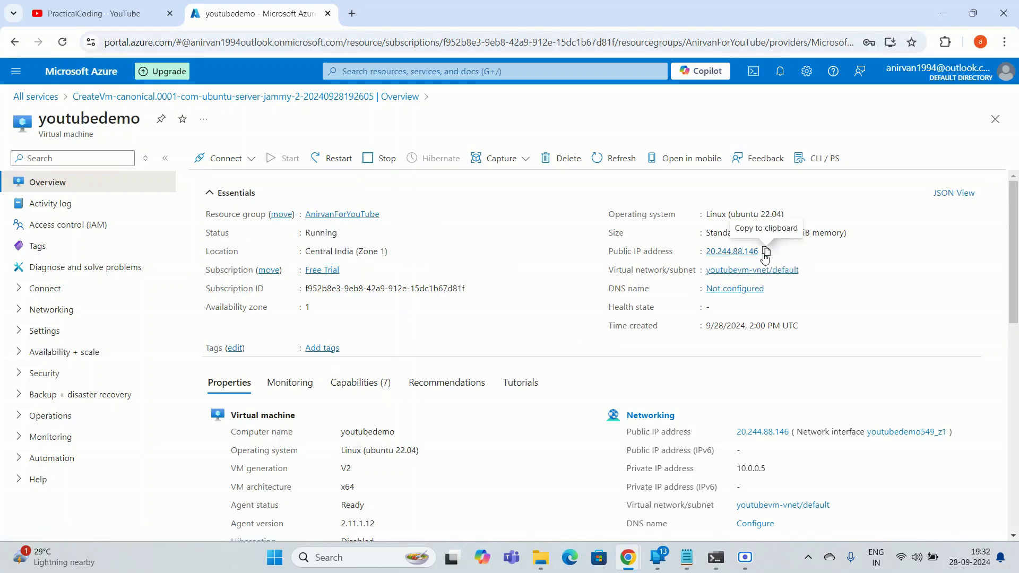
Step: Copy the virtual machine's public IP address from its overview to the clipboard
left_click_drag(626, 432, 688, 435)
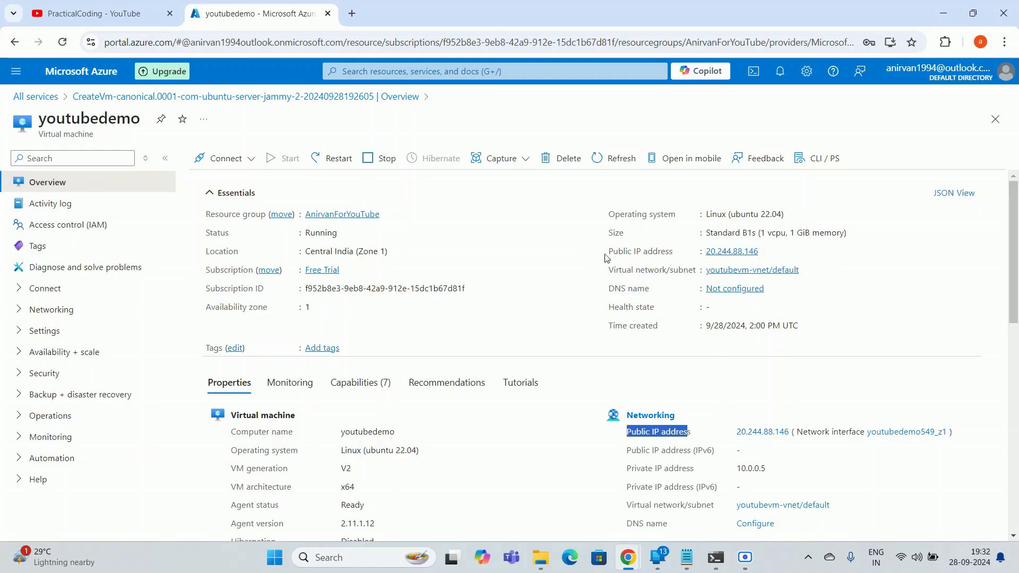
left_click(766, 253)
left_click(767, 253)
mouse_move(720, 558)
left_click(716, 557)
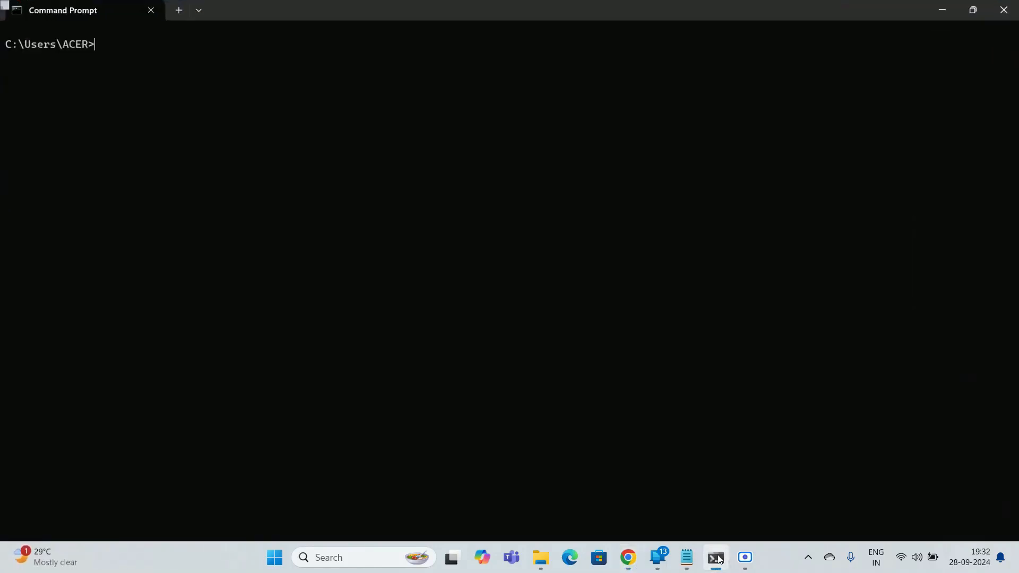
left_click(716, 557)
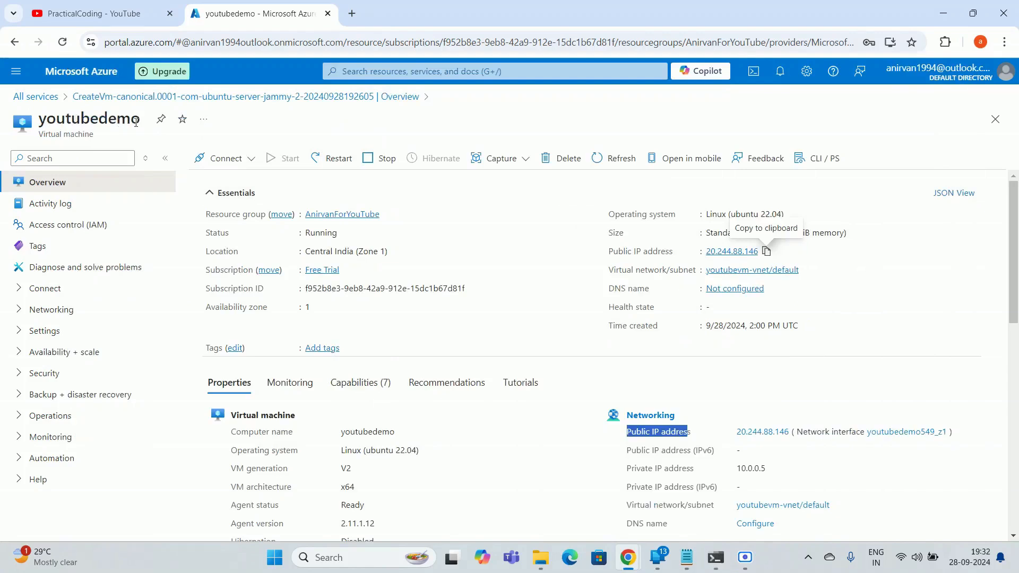
double_click(81, 119)
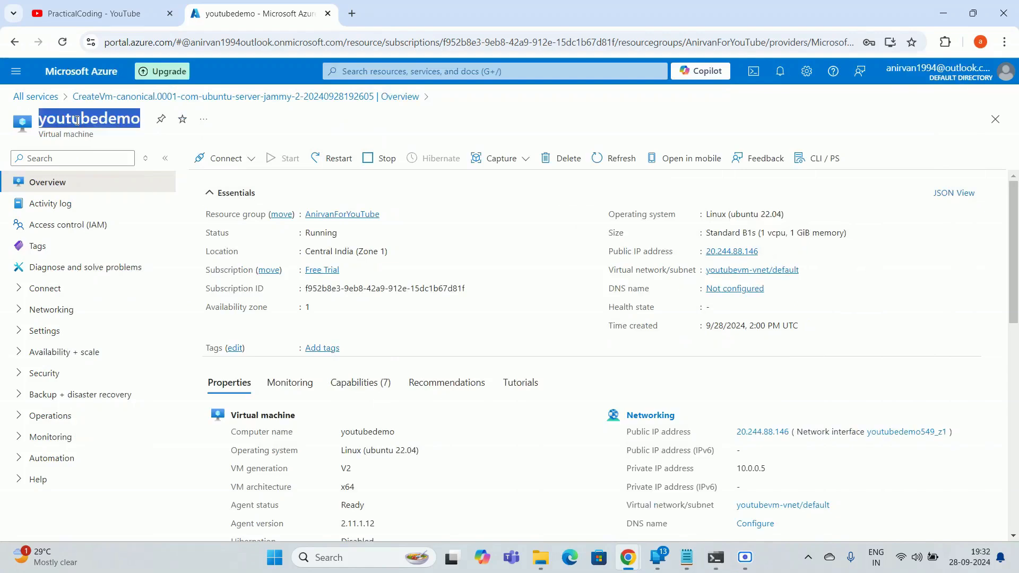
left_click(102, 512)
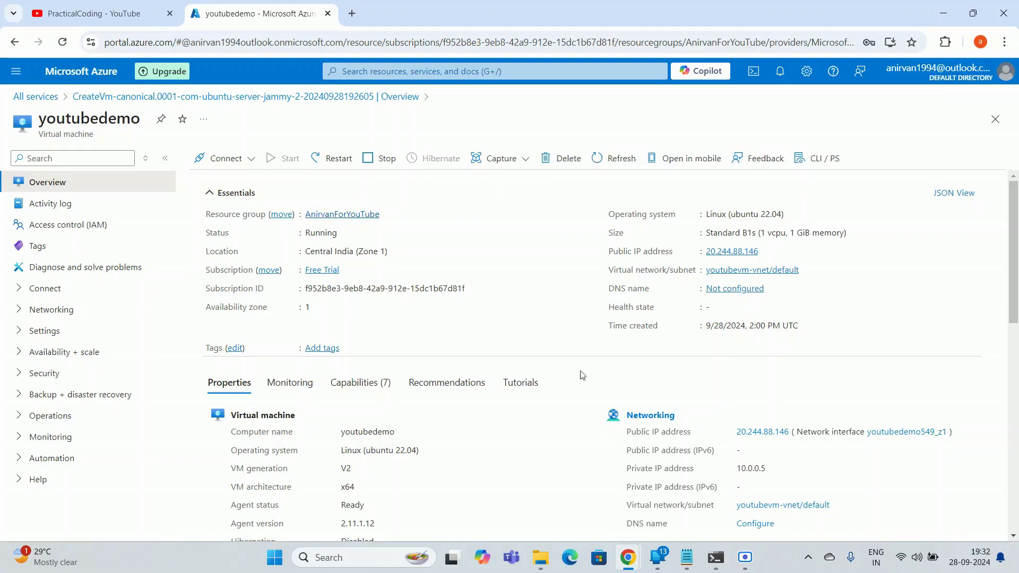
left_click(715, 557)
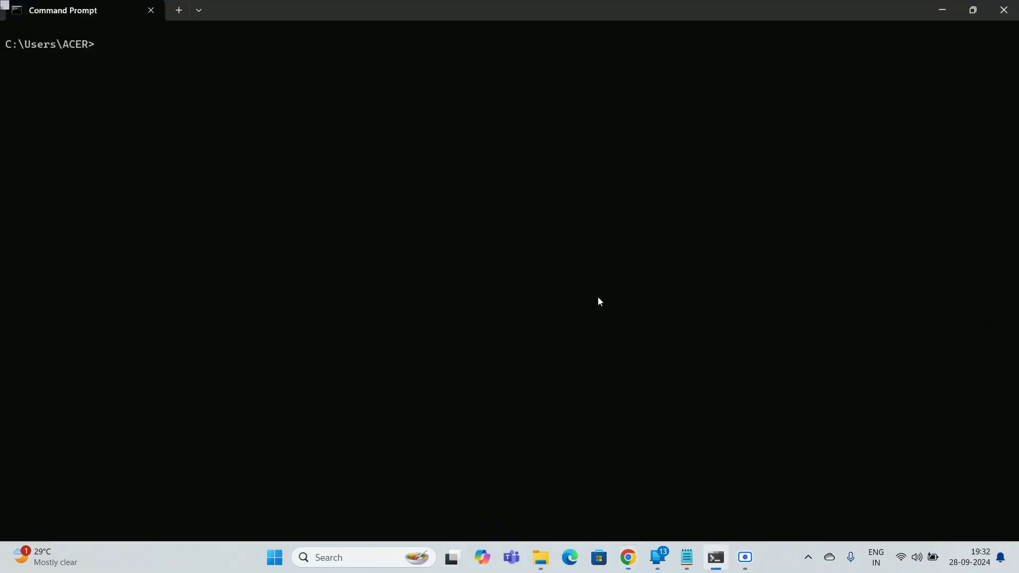
type("ssh")
key("alt+Tab")
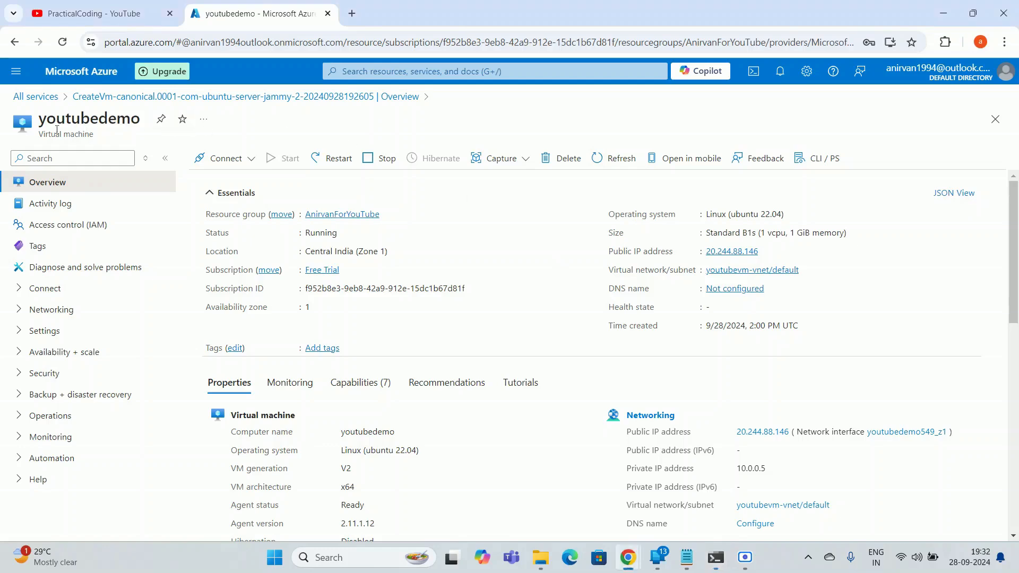
key("alt+Tab")
type("youtube")
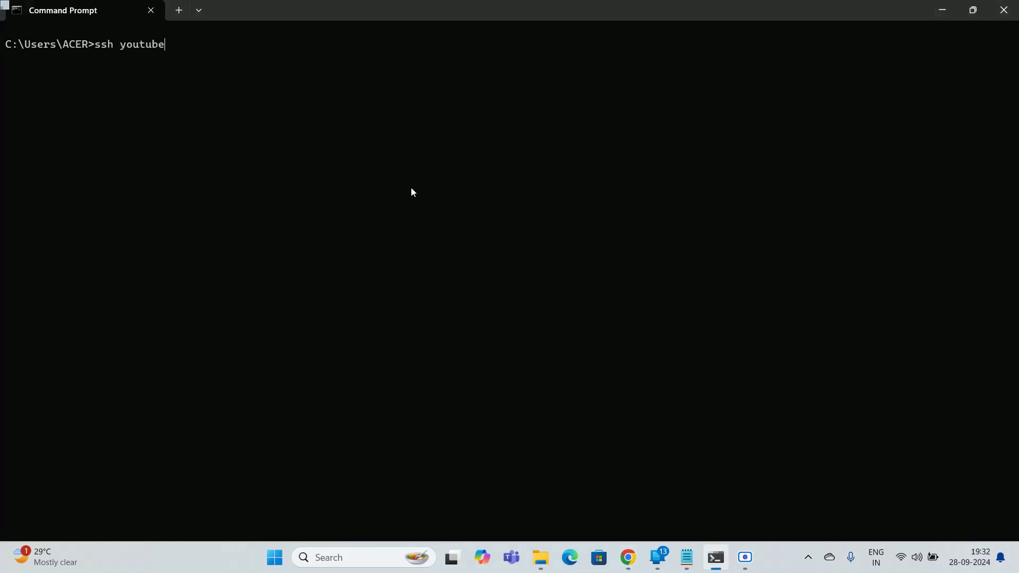
type("demo@")
type("20.244.88.146")
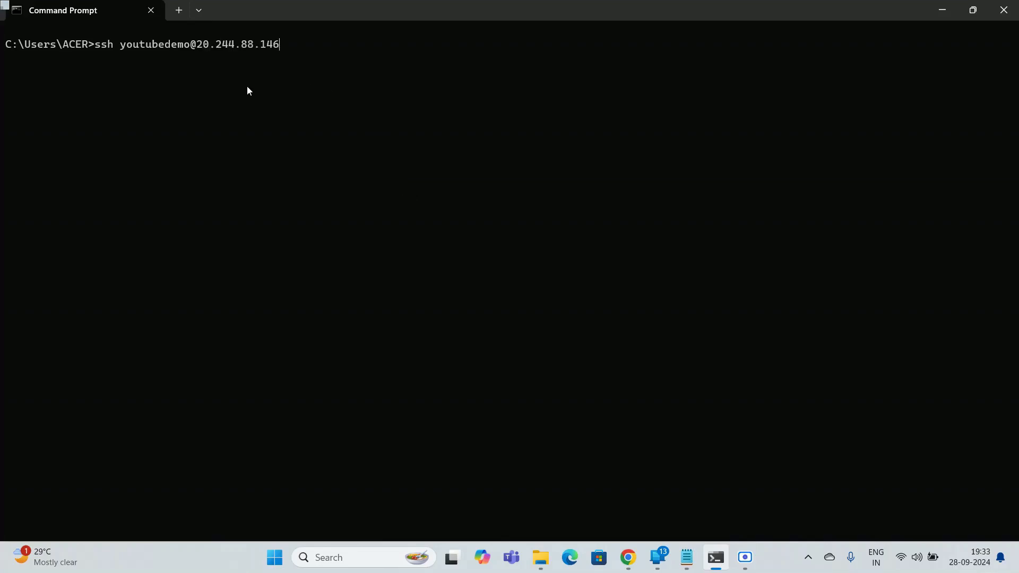
key("Return")
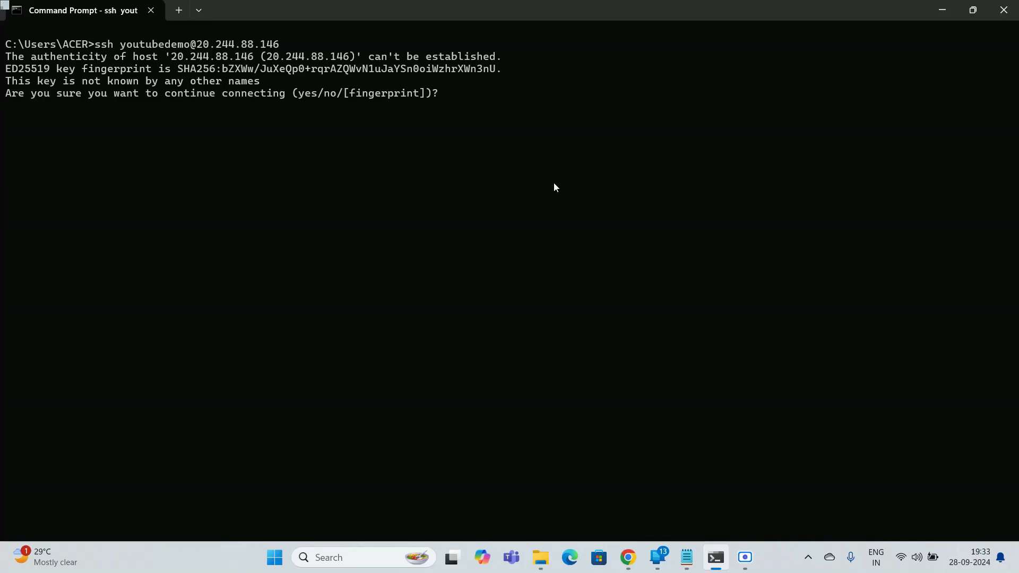
Step: Accept the host's key fingerprint with "yes" and log in to the virtual machine with the account password
type("yes")
key("Return")
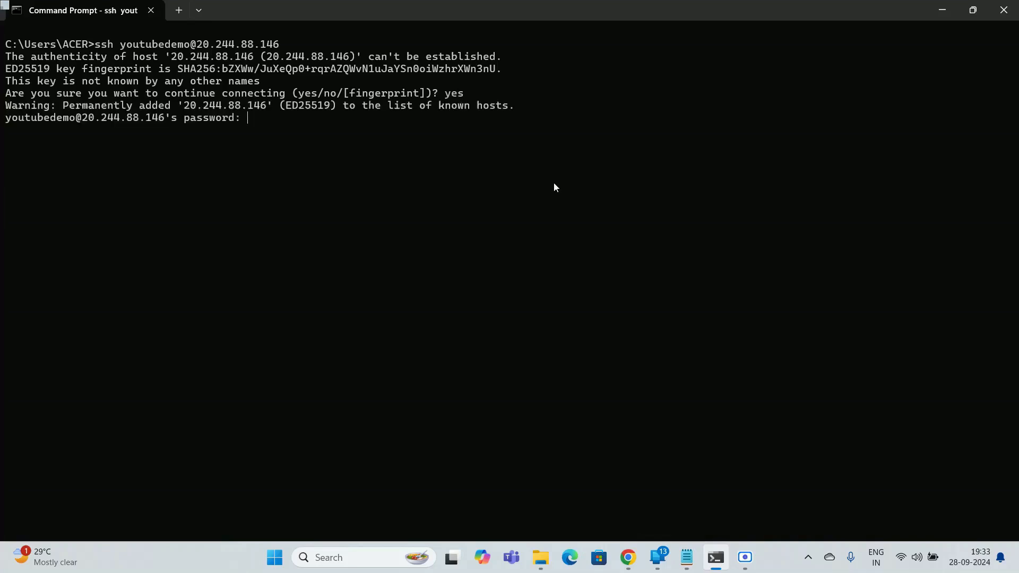
left_click_drag(6, 118, 221, 127)
left_click(255, 125)
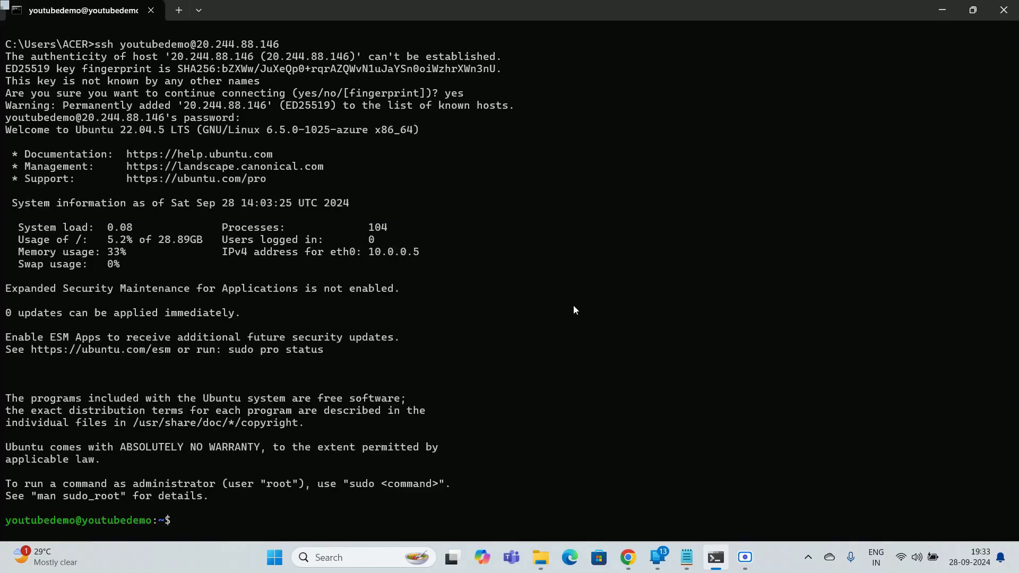
Step: Clear the terminal screen and check the user and host name in the remote shell prompt
key("ctrl+l")
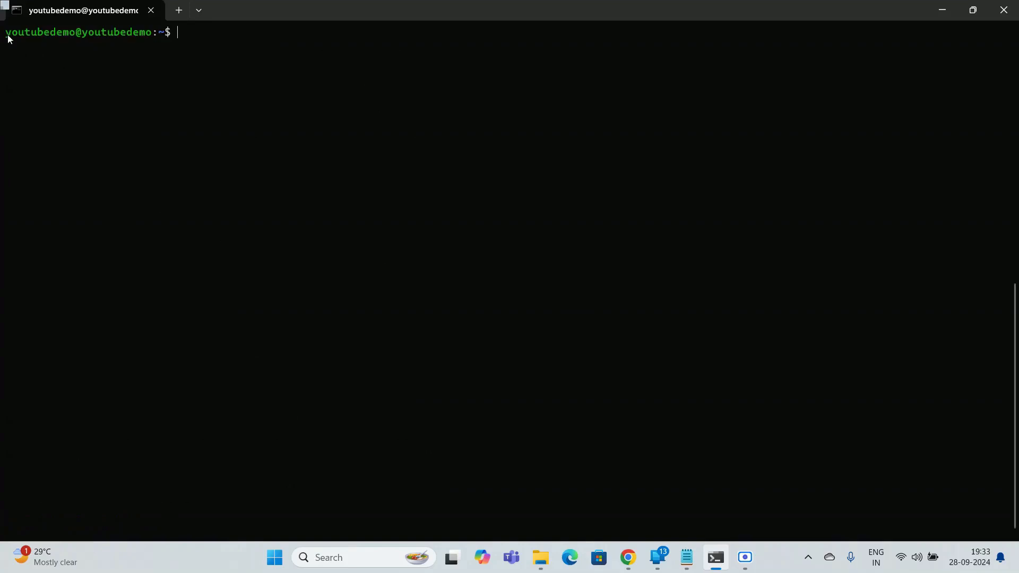
left_click_drag(8, 34, 149, 33)
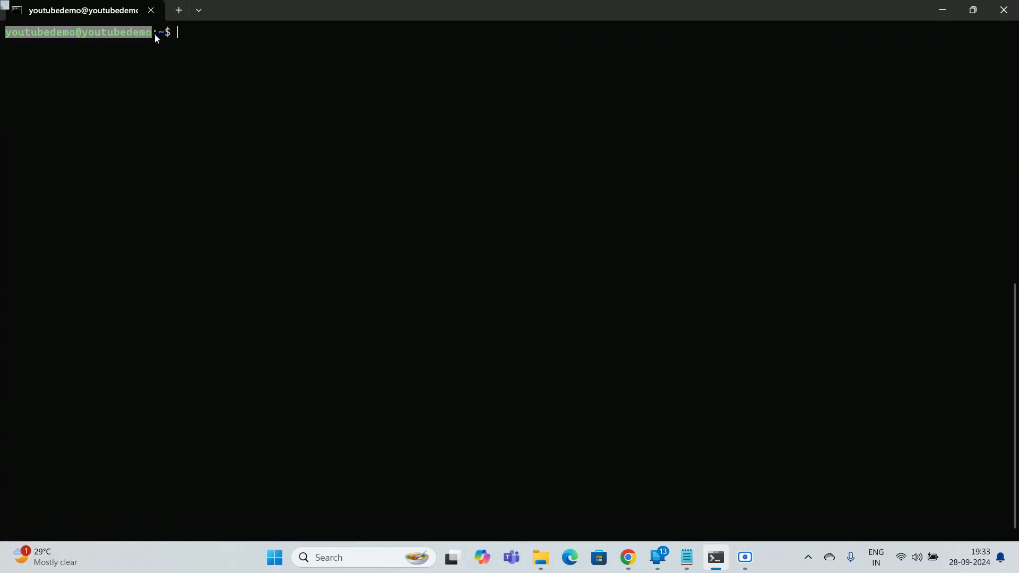
left_click(192, 38)
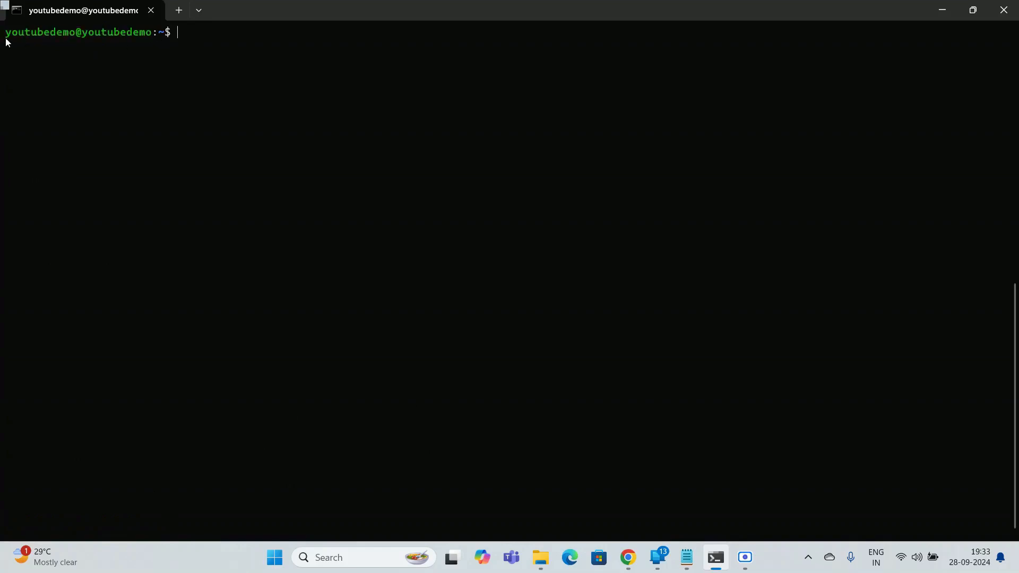
left_click_drag(6, 39, 162, 36)
left_click(191, 43)
Step: Minimize the terminal window and return to the virtual machine's overview in the Azure portal
left_click(976, 13)
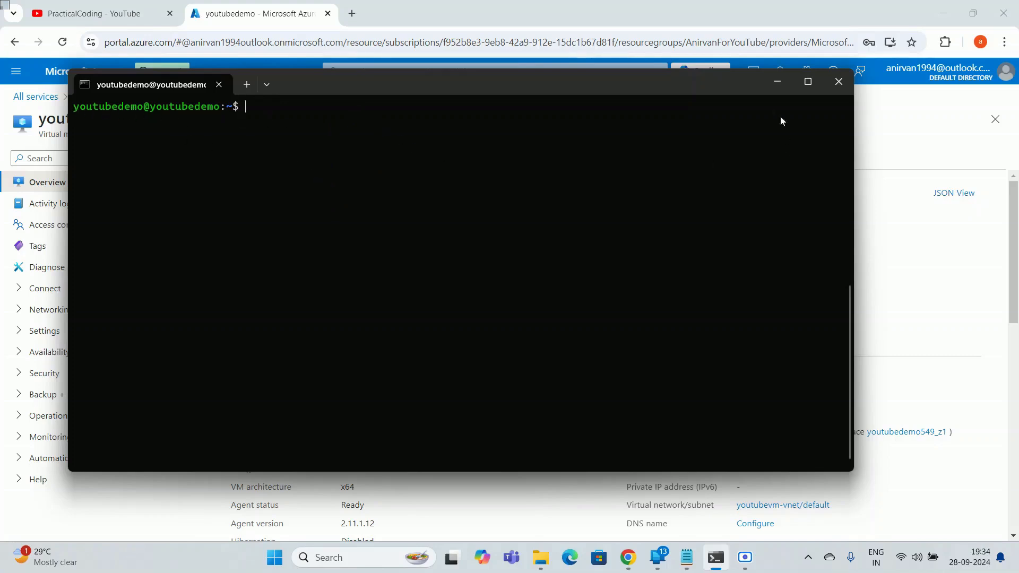
left_click(778, 85)
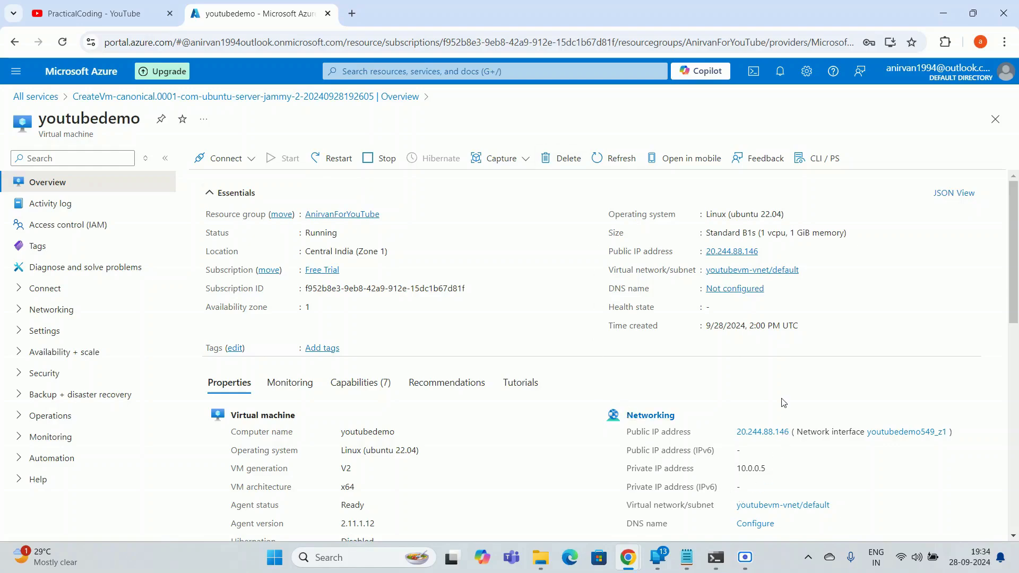
left_click(744, 557)
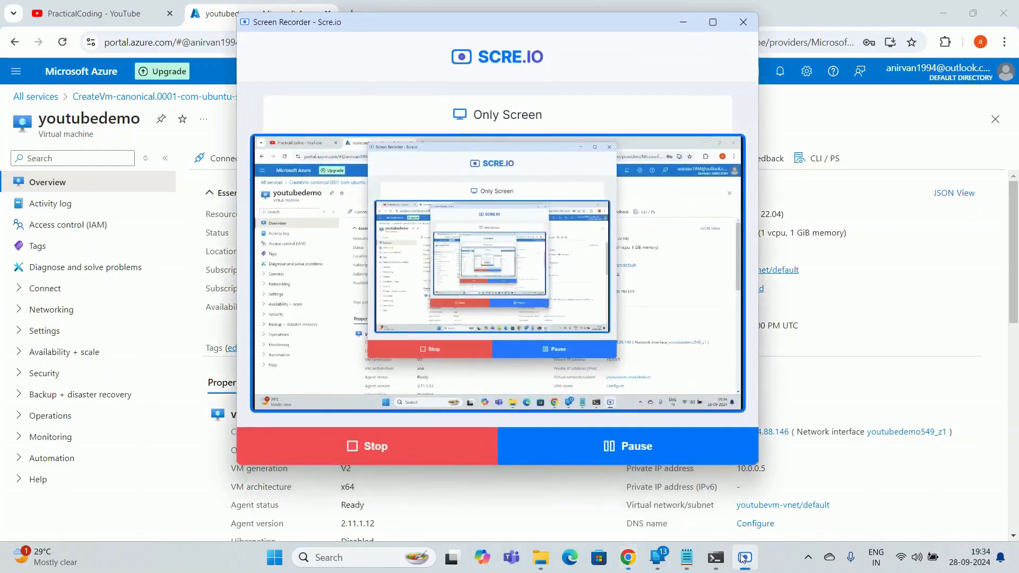